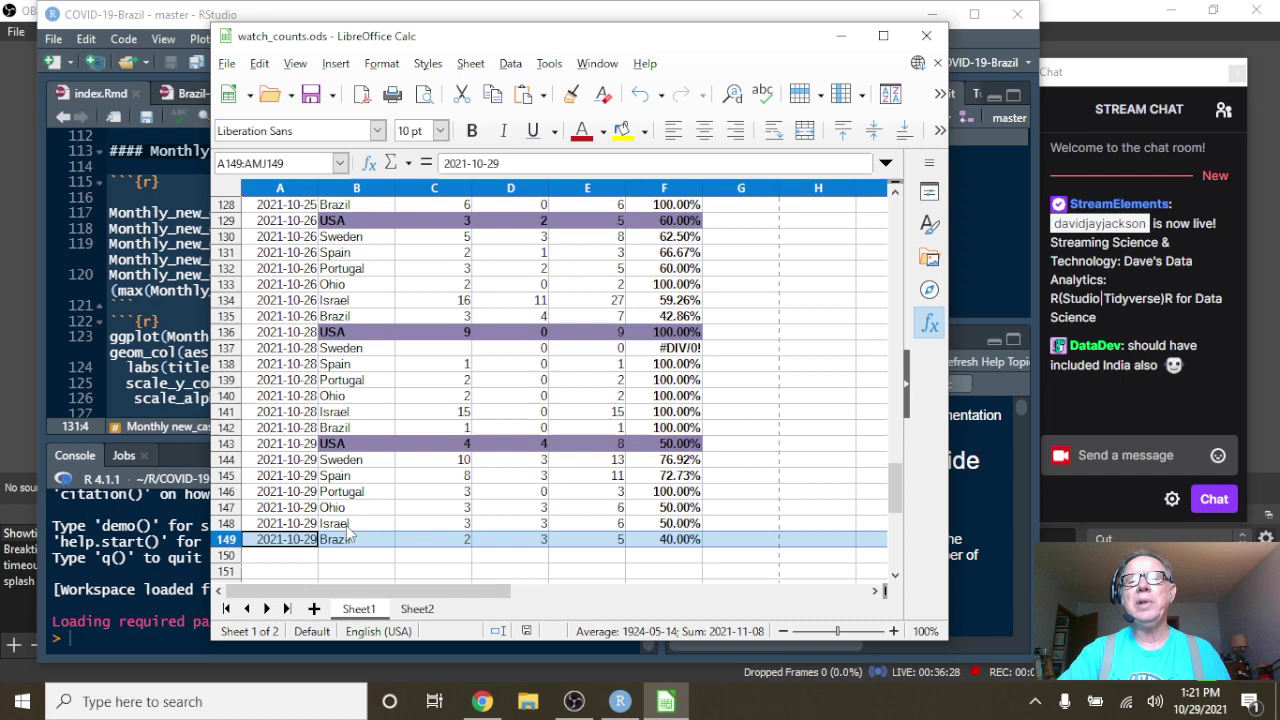
Bring the RStudio COVID-19-Brazil project window in front of LibreOffice Calc
left_click(605, 20)
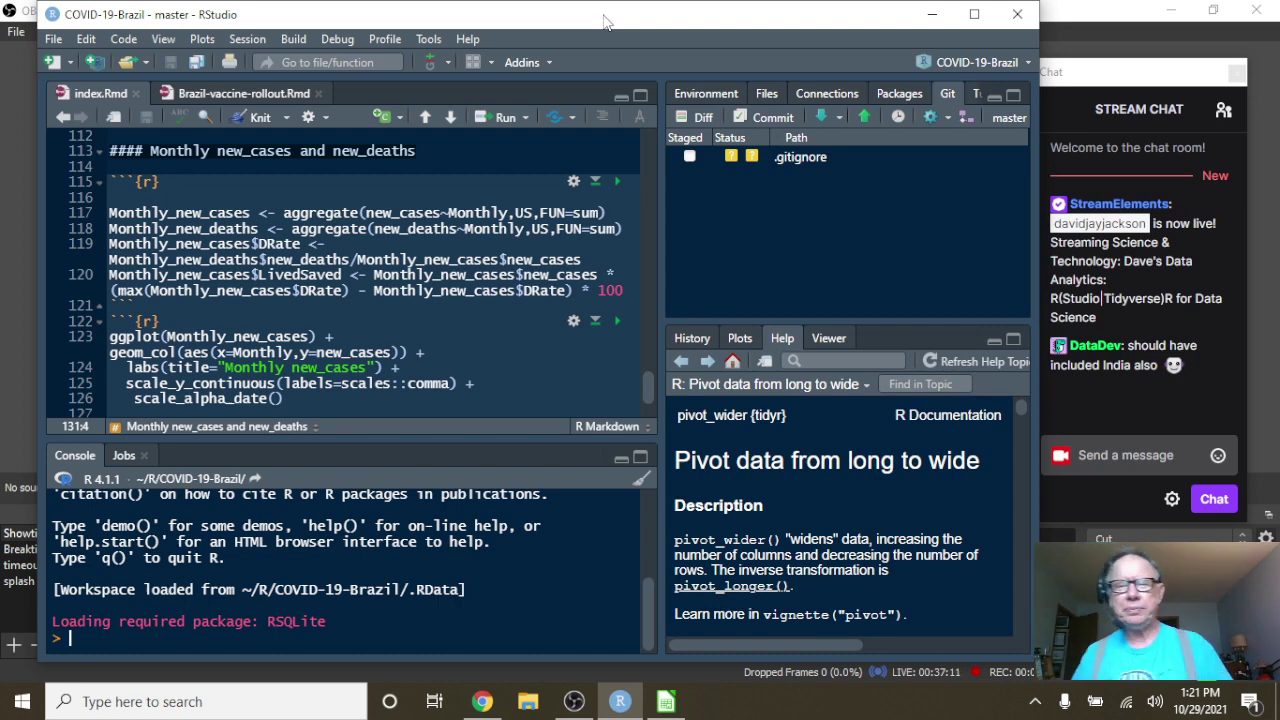
Knit index.Rmd into index.html to preview the Brazil: Battle With COVID-19 report
left_click(262, 118)
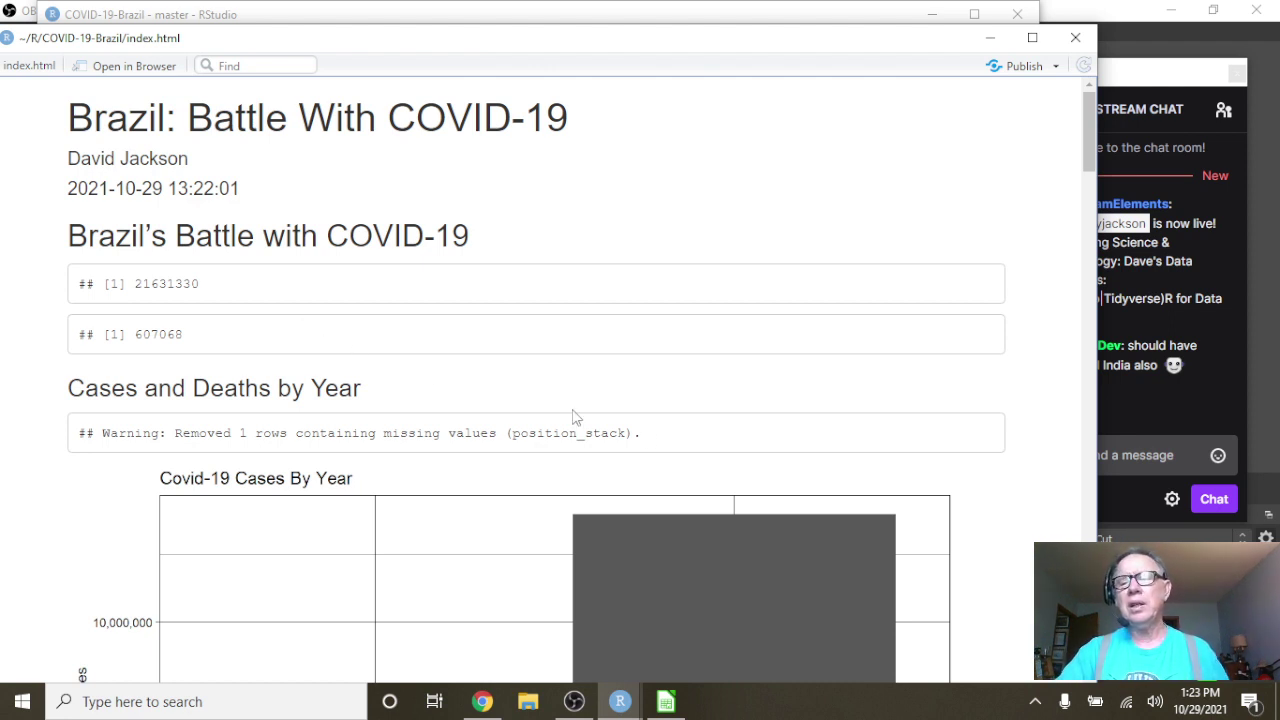
mouse_move(1103, 493)
left_mouse_down()
mouse_move(1072, 530)
mouse_move(1030, 533)
left_mouse_up()
scroll(1098, 497, "down", 10)
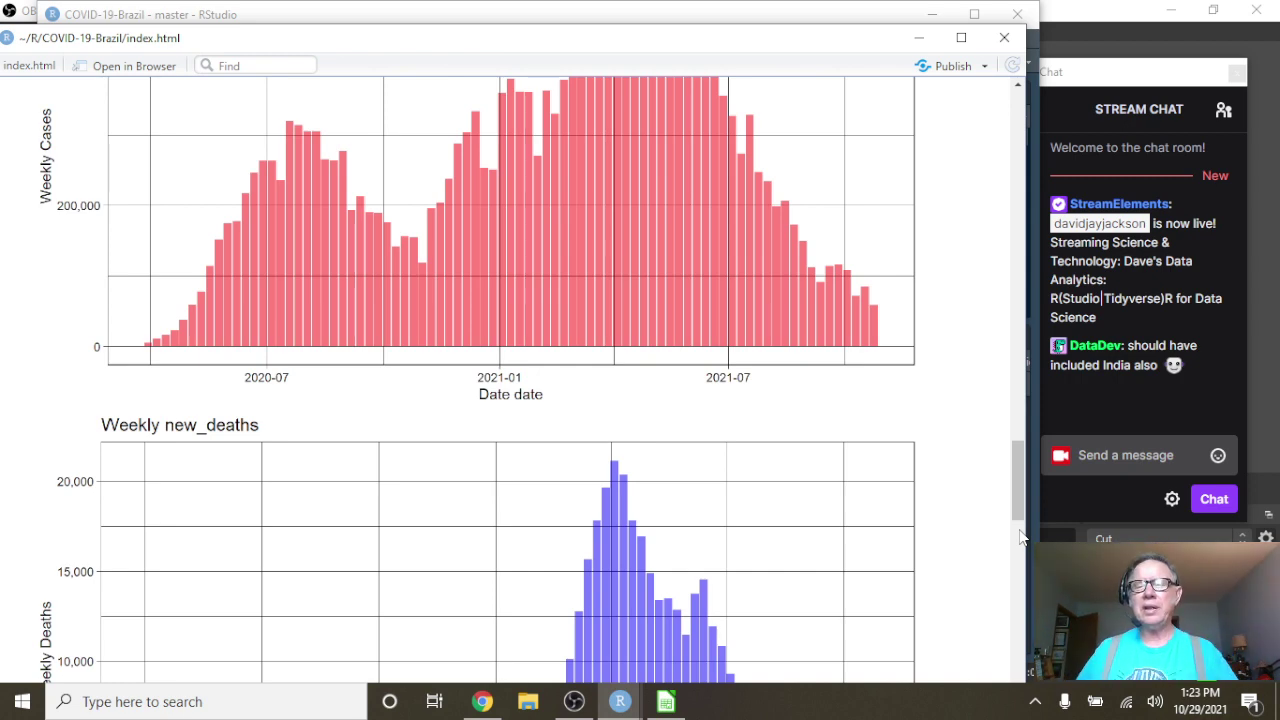
scroll(997, 478, "up", 3)
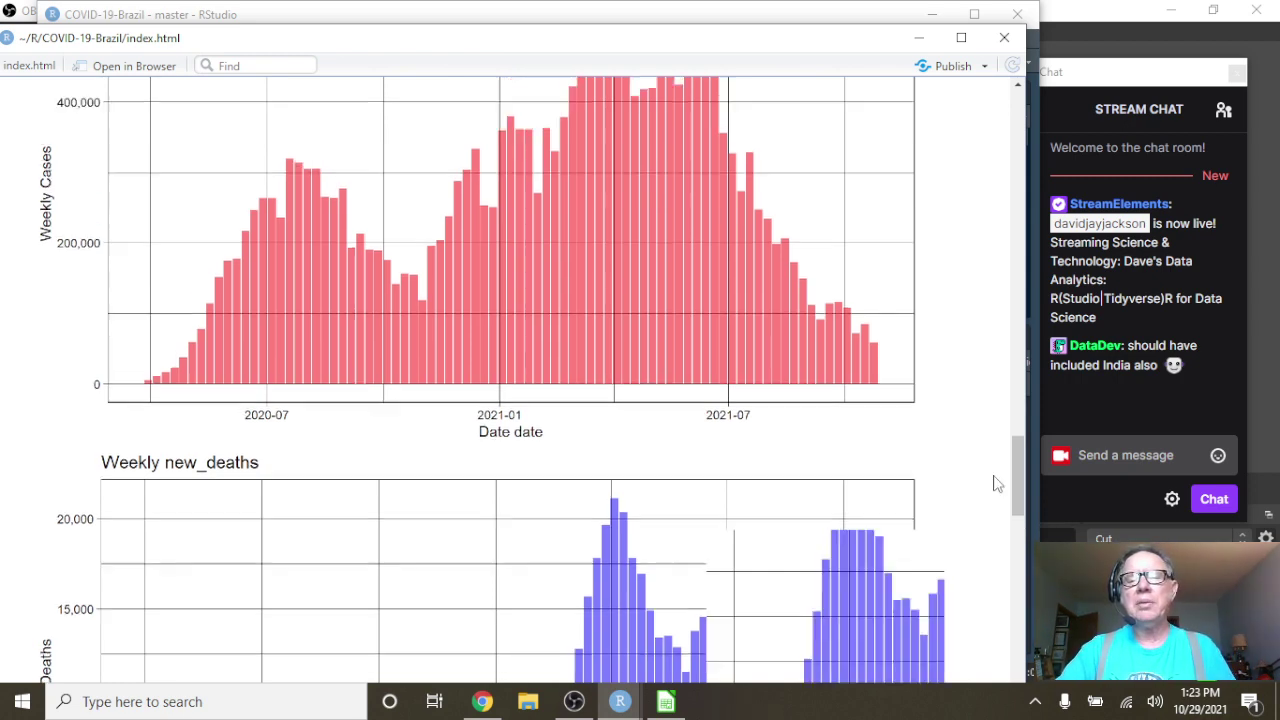
scroll(1018, 461, "up", 20)
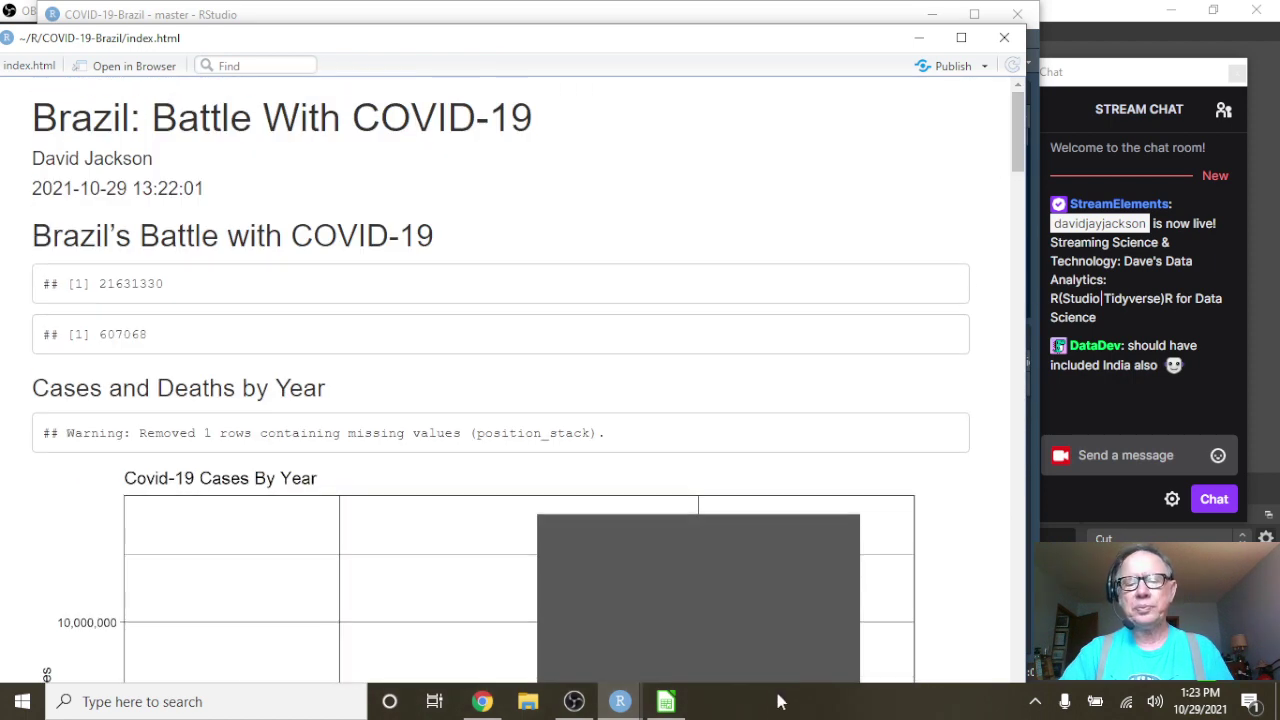
left_click(573, 701)
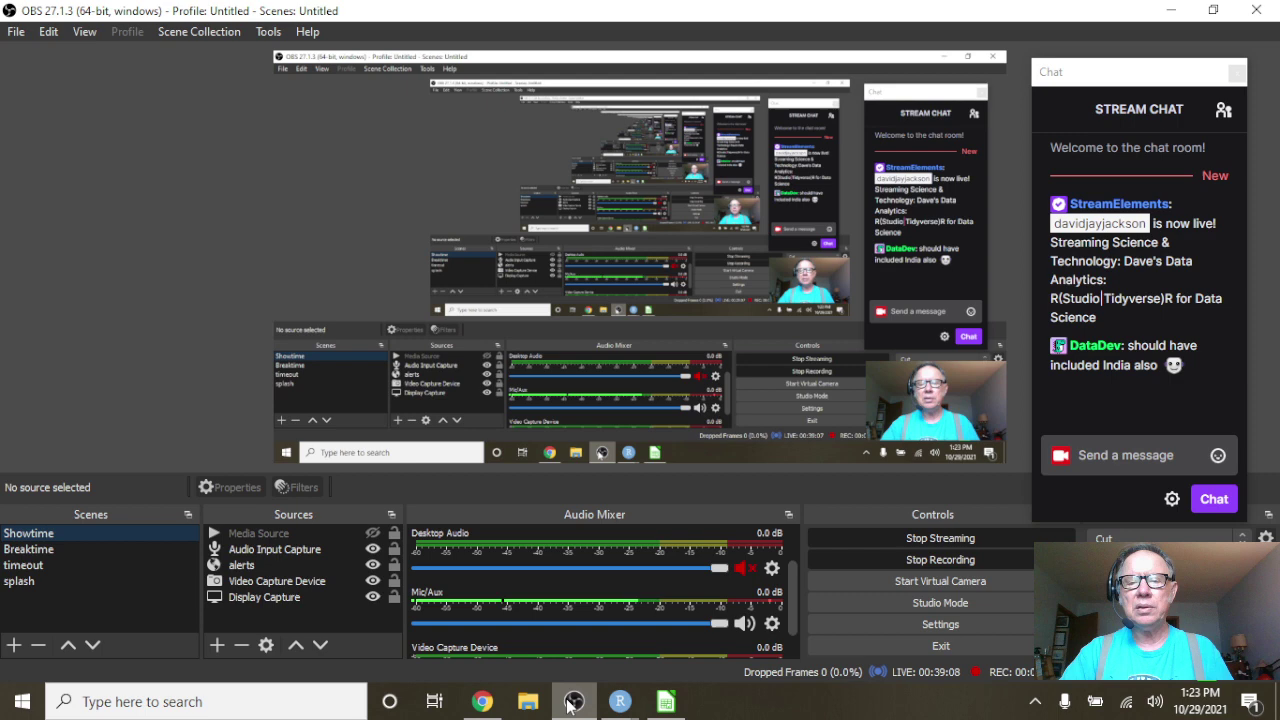
mouse_move(620, 705)
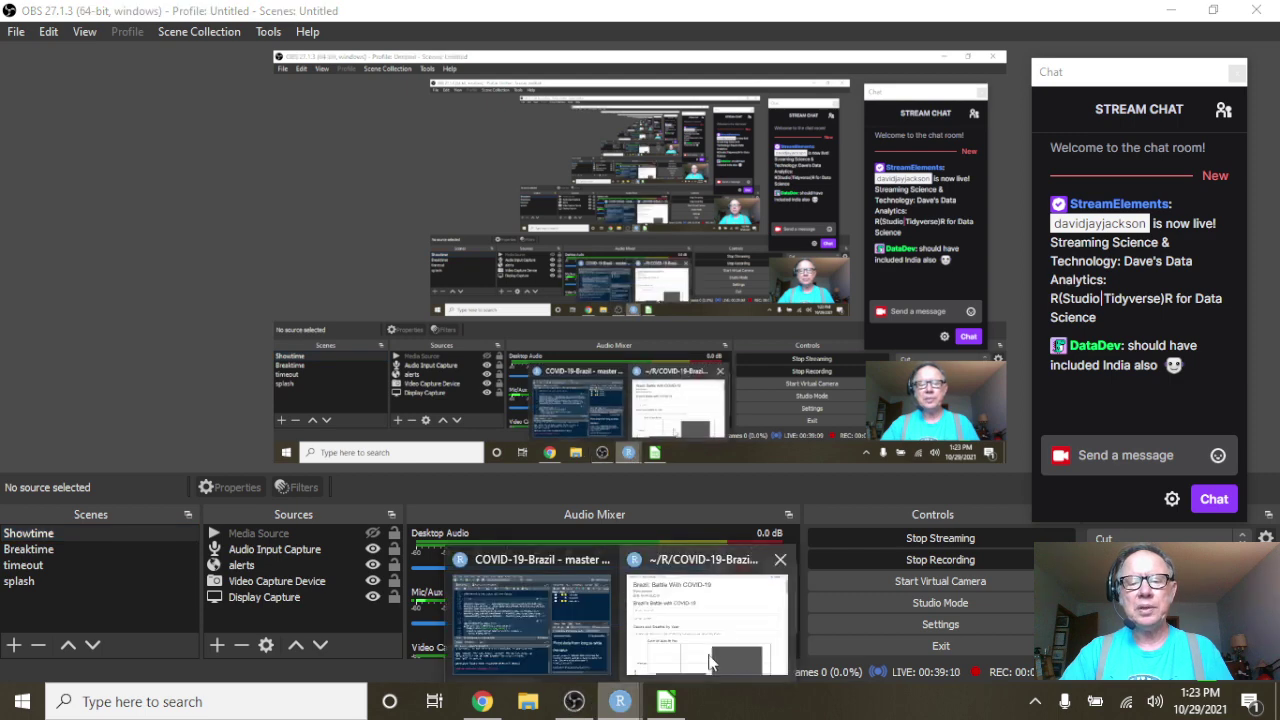
left_click(715, 644)
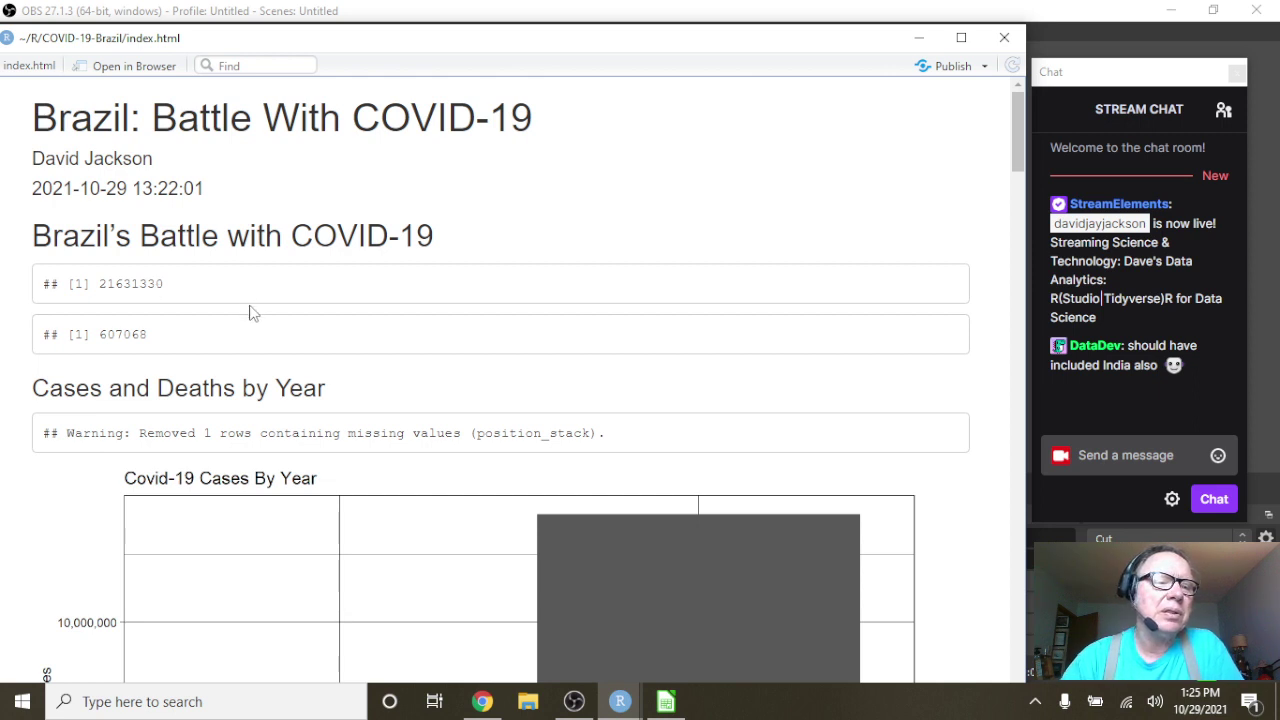
Scroll the report past the Cases By Year chart down to the Covid-19 Deaths By Year chart
scroll(250, 318, "down", 1)
scroll(262, 340, "down", 1)
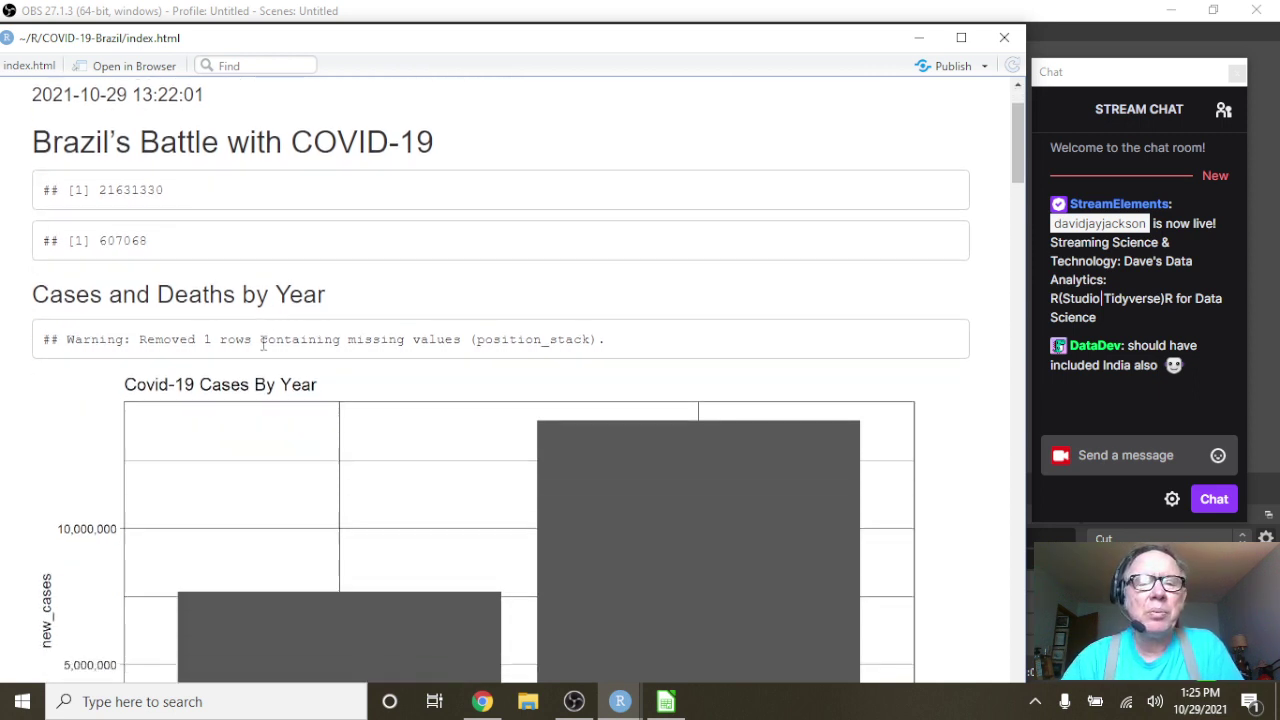
scroll(262, 342, "down", 3)
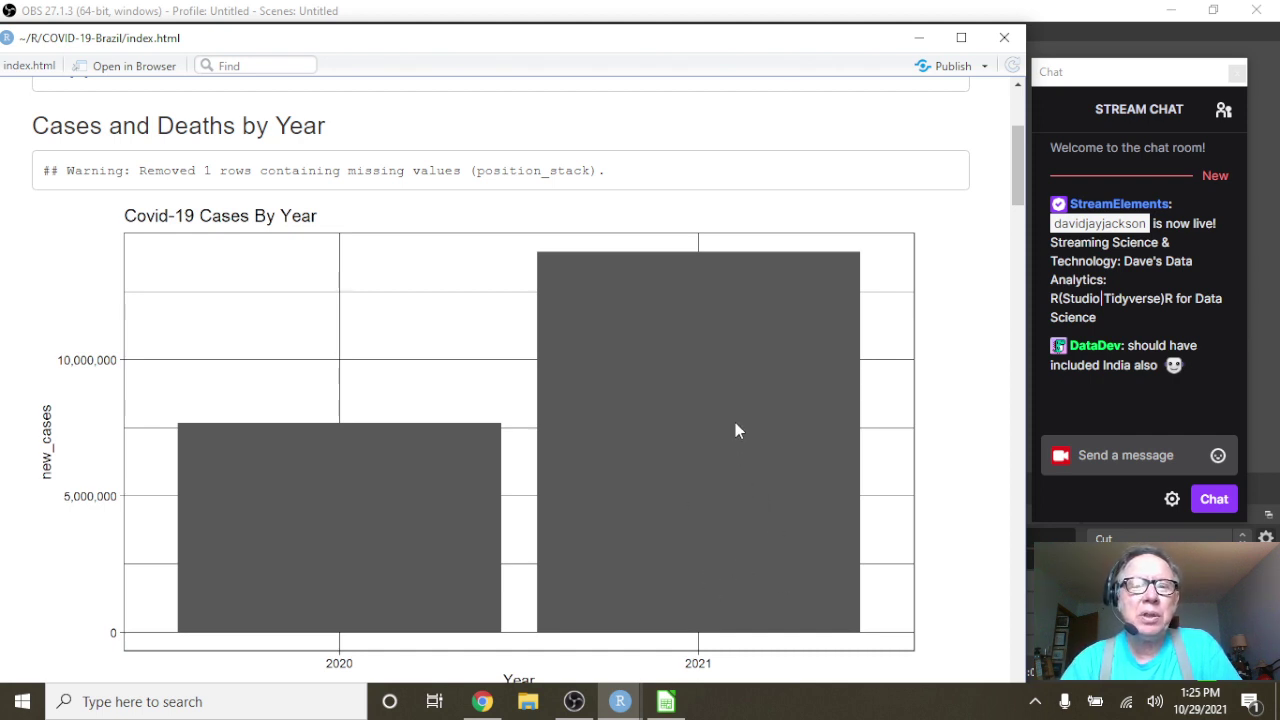
scroll(736, 428, "down", 5)
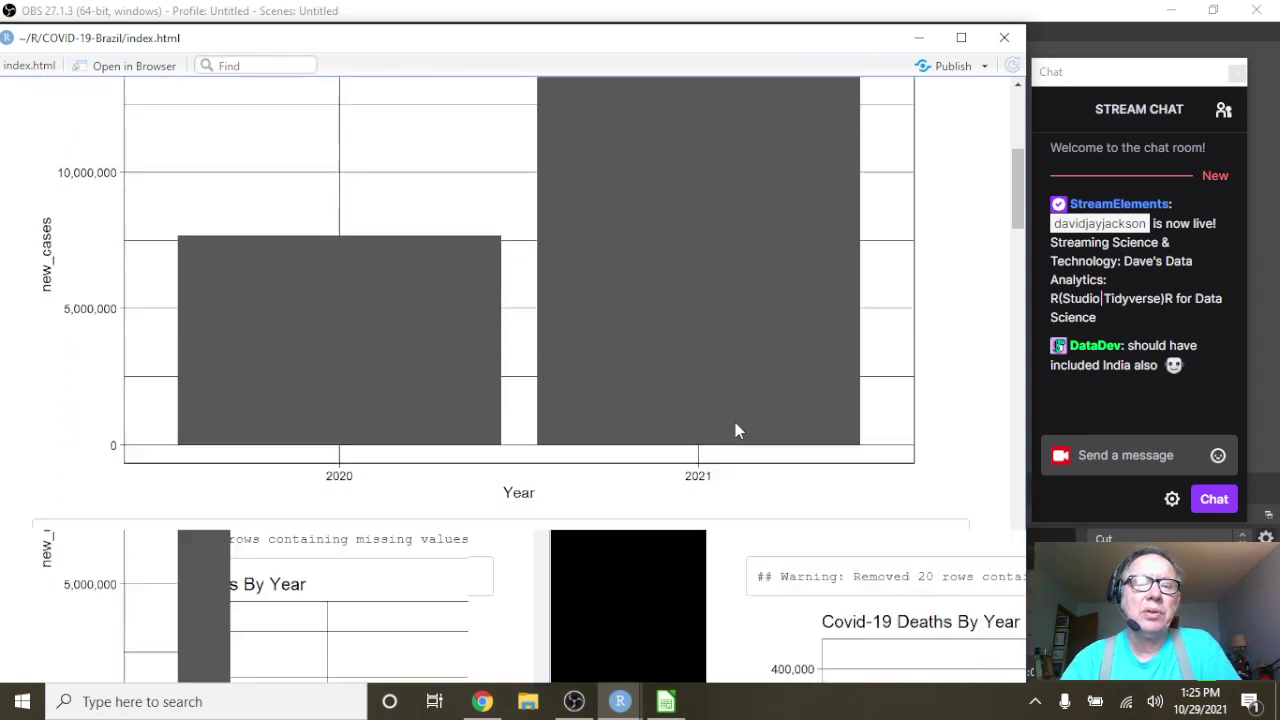
scroll(736, 428, "down", 3)
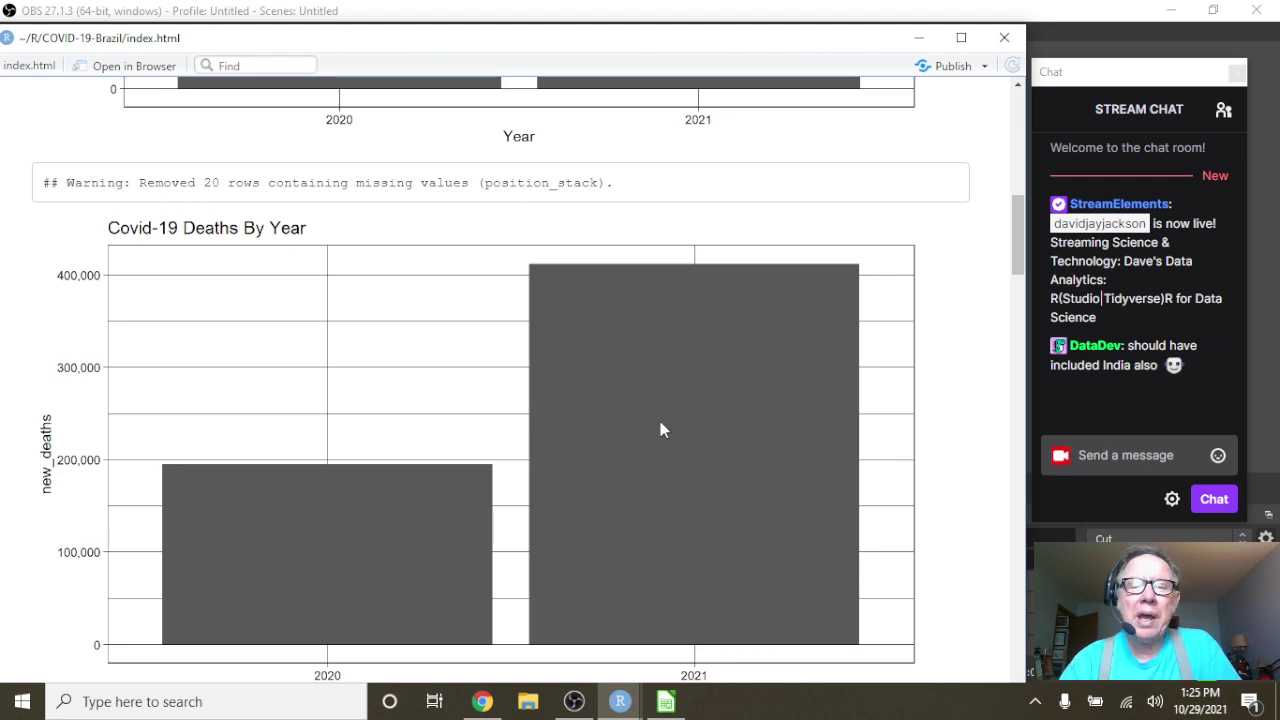
scroll(704, 391, "down", 5)
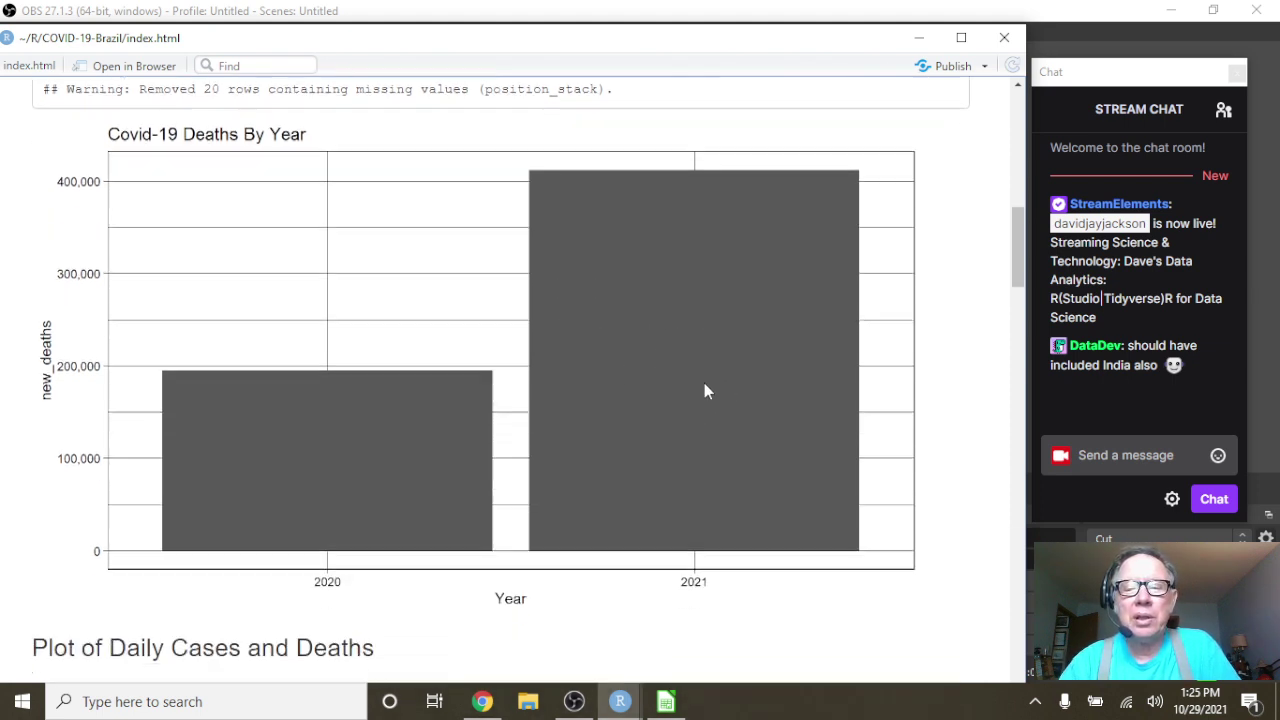
Zoom the Cases by Date chart into 2021 onward, then scroll down to the Deaths by Date chart
scroll(703, 382, "down", 2)
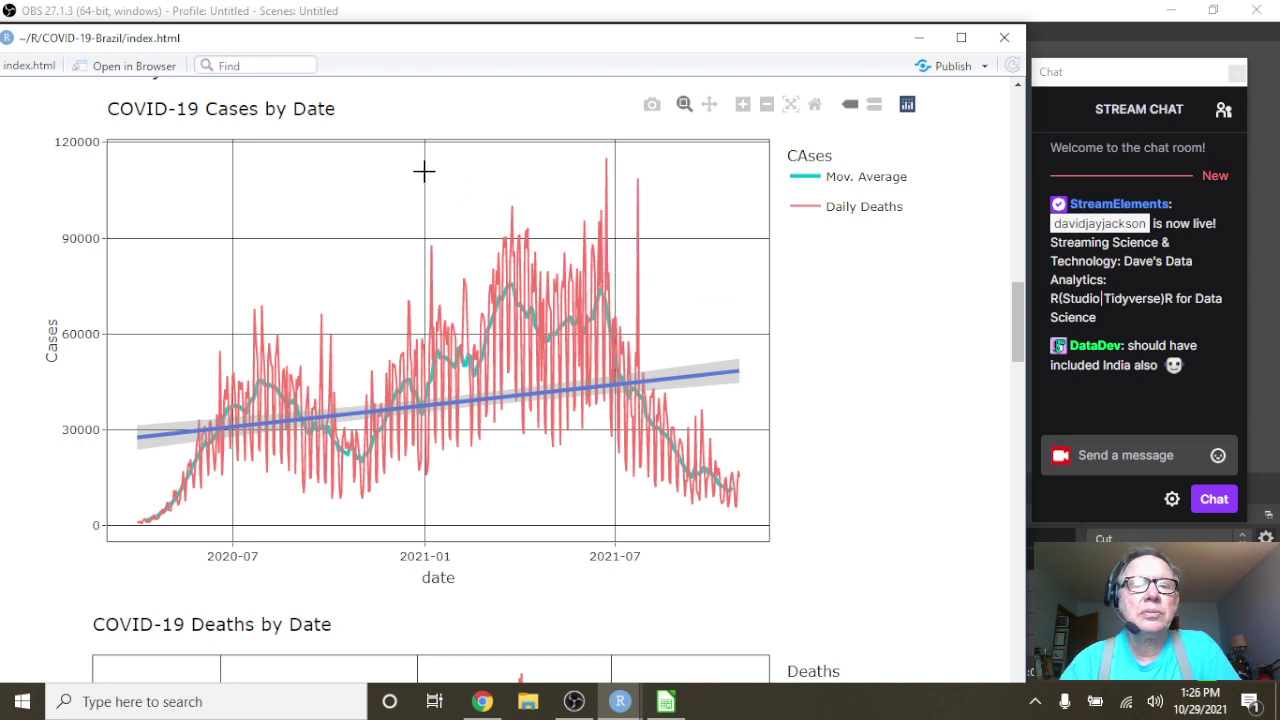
mouse_move(423, 171)
left_mouse_down()
mouse_move(490, 316)
mouse_move(717, 514)
mouse_move(760, 534)
left_mouse_up()
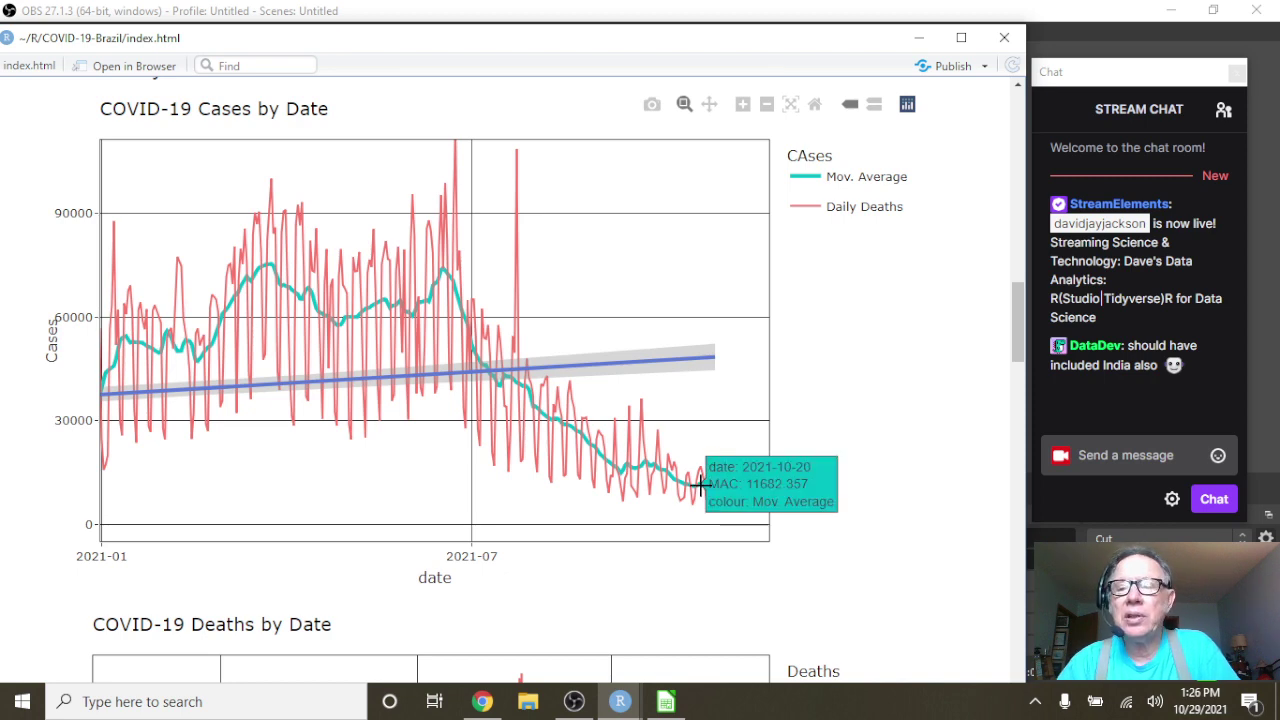
scroll(708, 438, "down", 3)
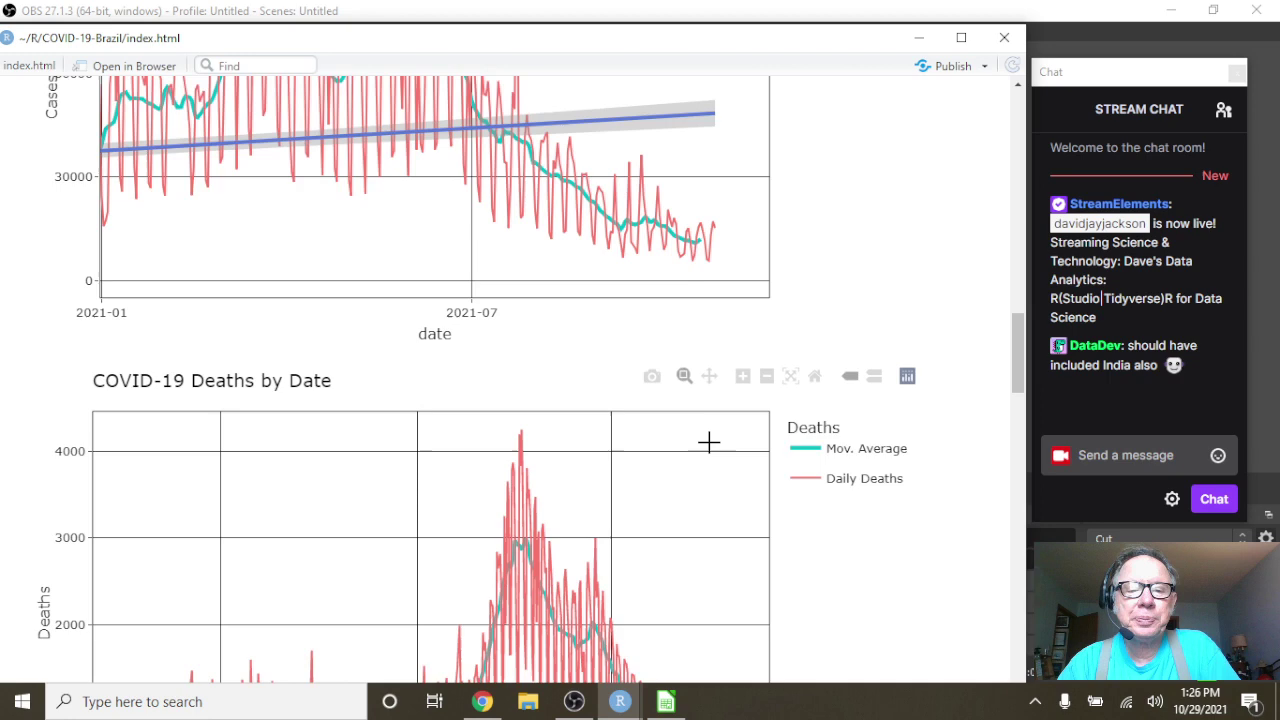
scroll(708, 441, "down", 3)
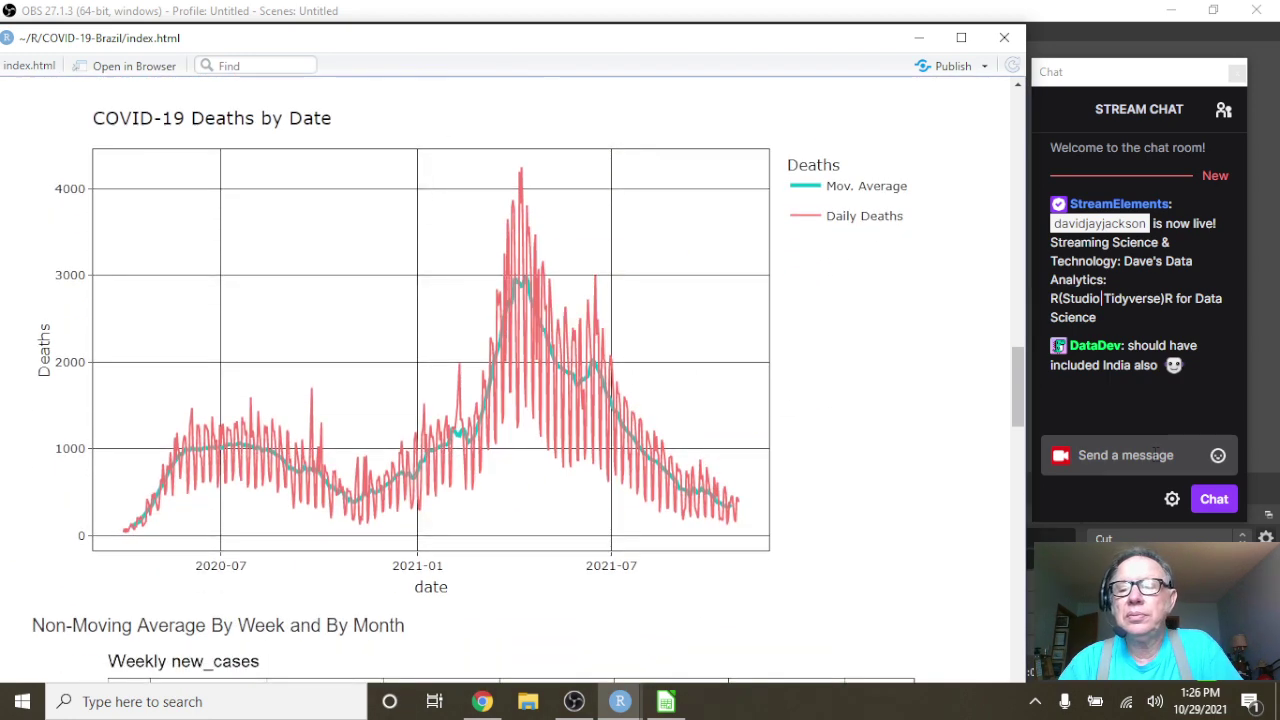
Send the !lurk command, then post the reply "I'm not lurking" in the stream chat
left_click(1156, 454)
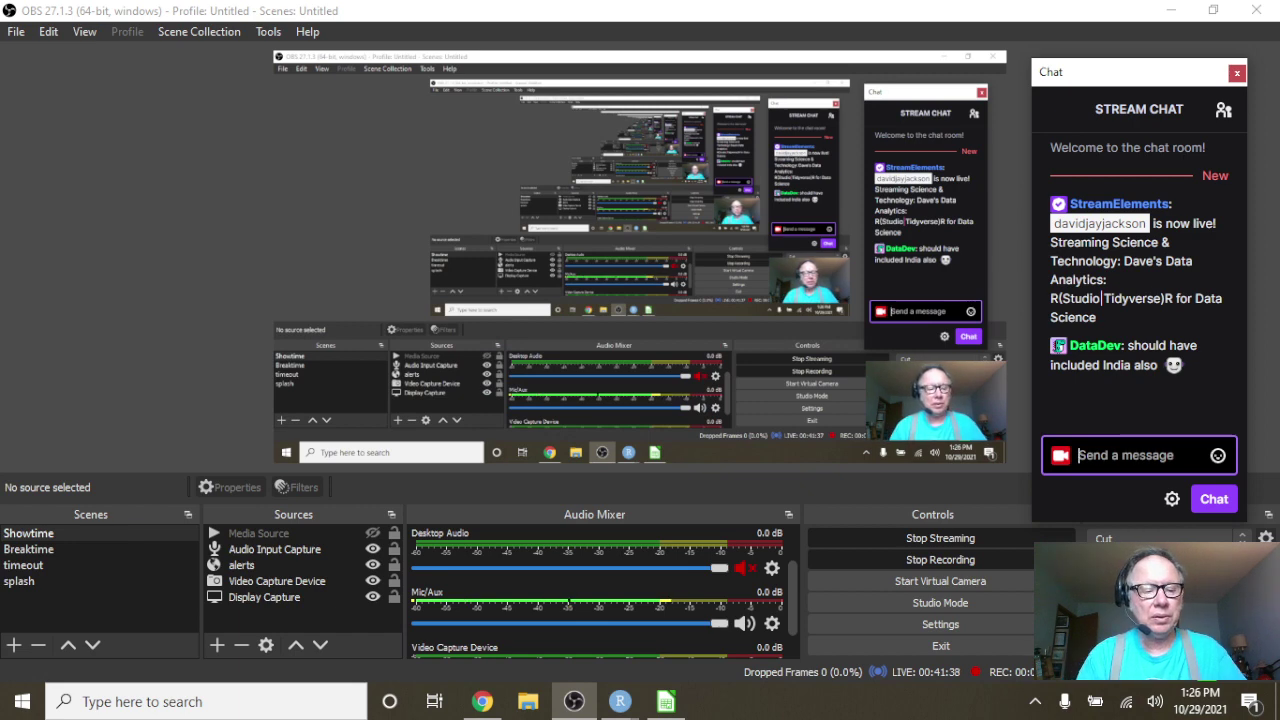
type("!luke")
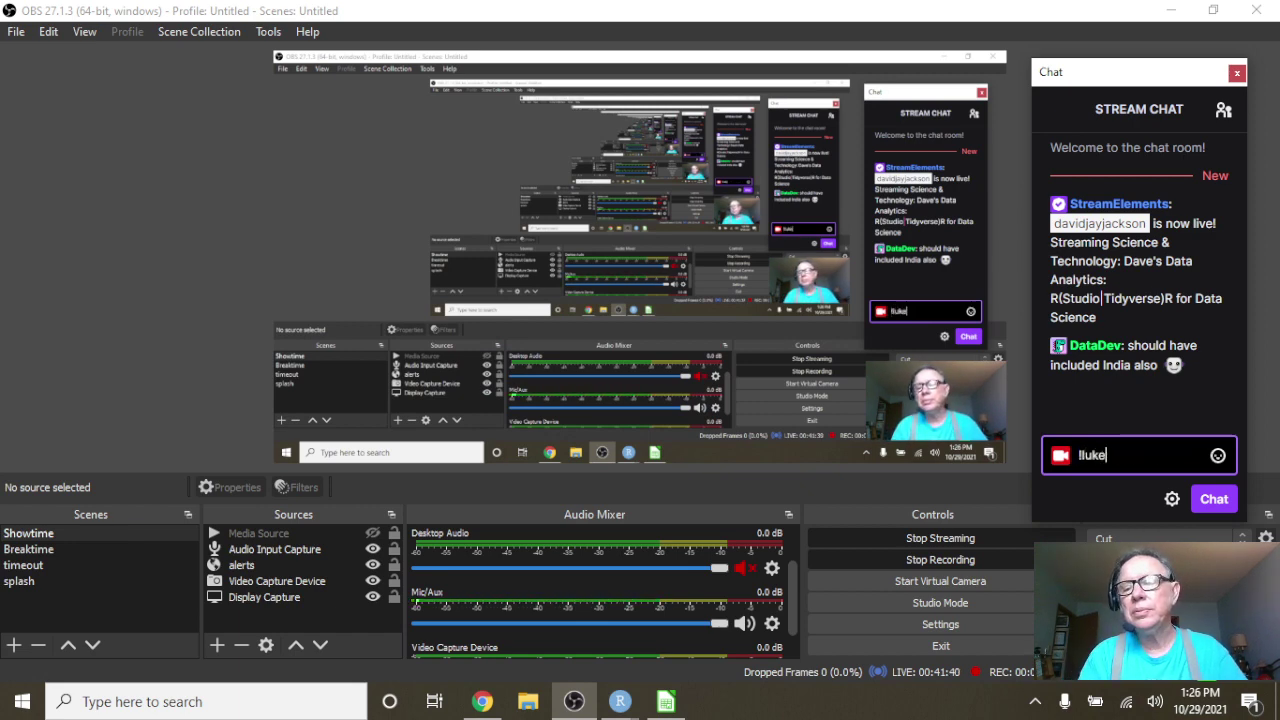
key("BackSpace")
key("BackSpace")
type("rl")
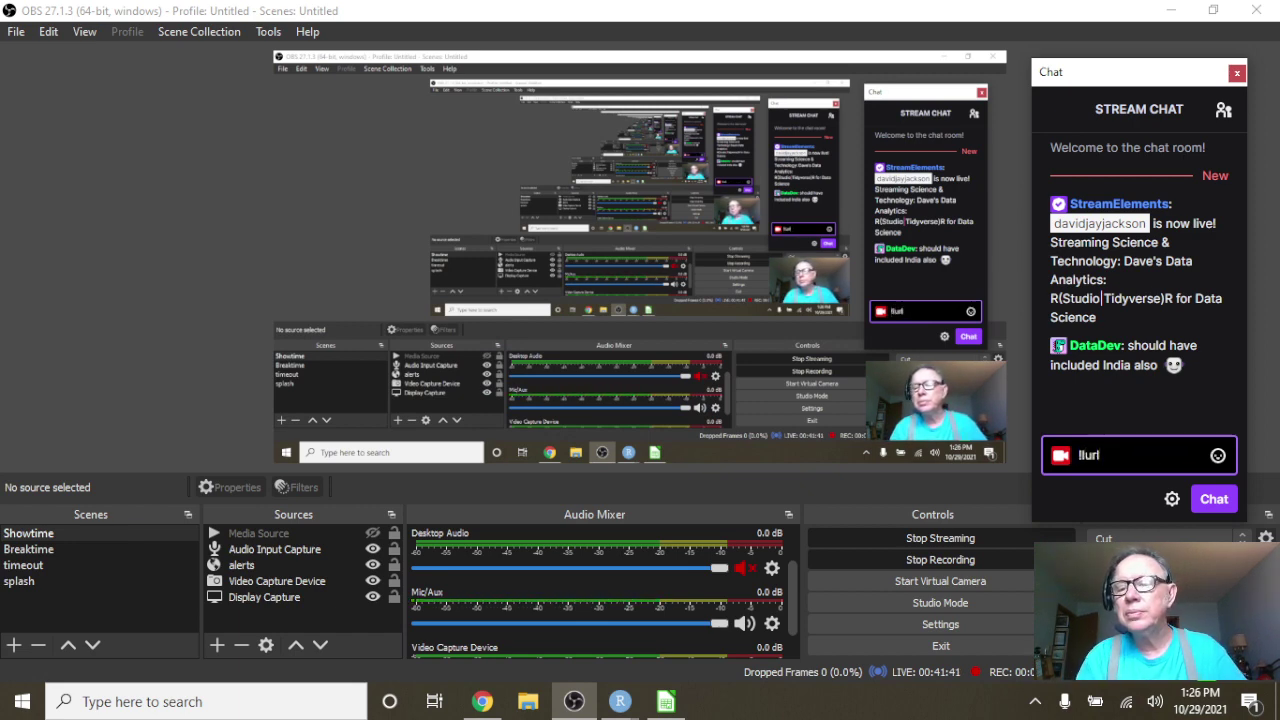
key("BackSpace")
type("k")
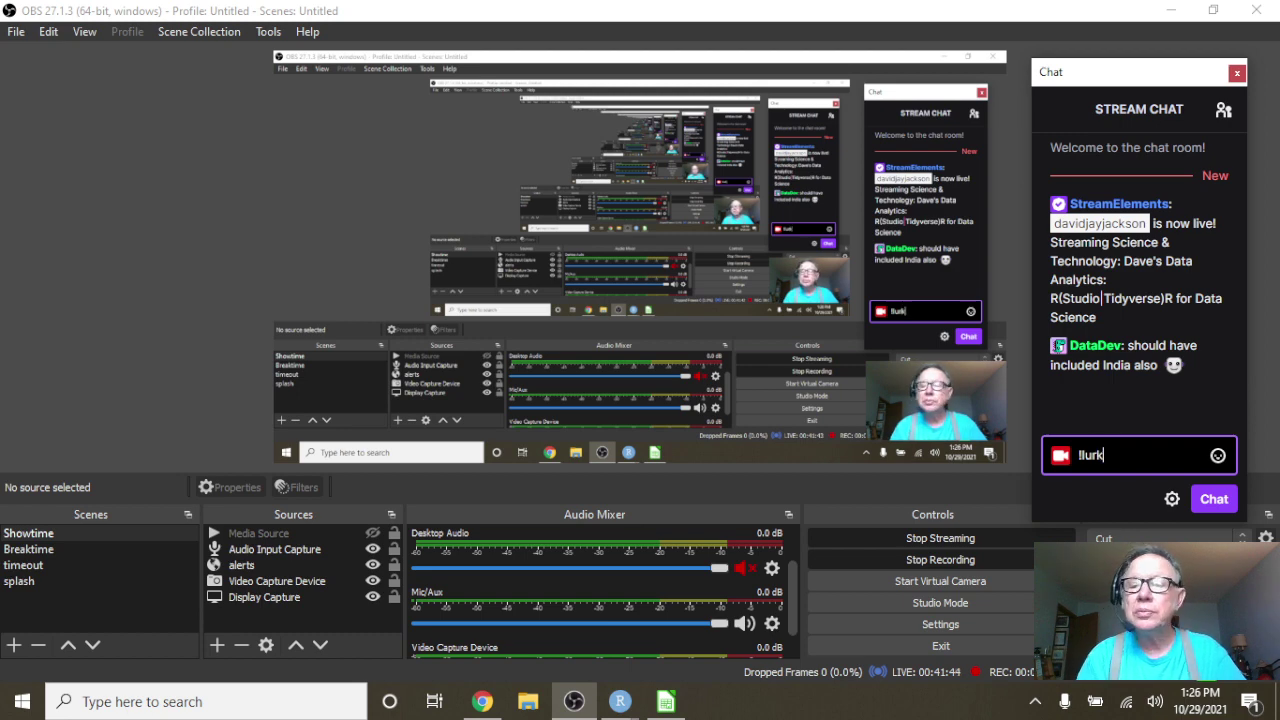
key("Return")
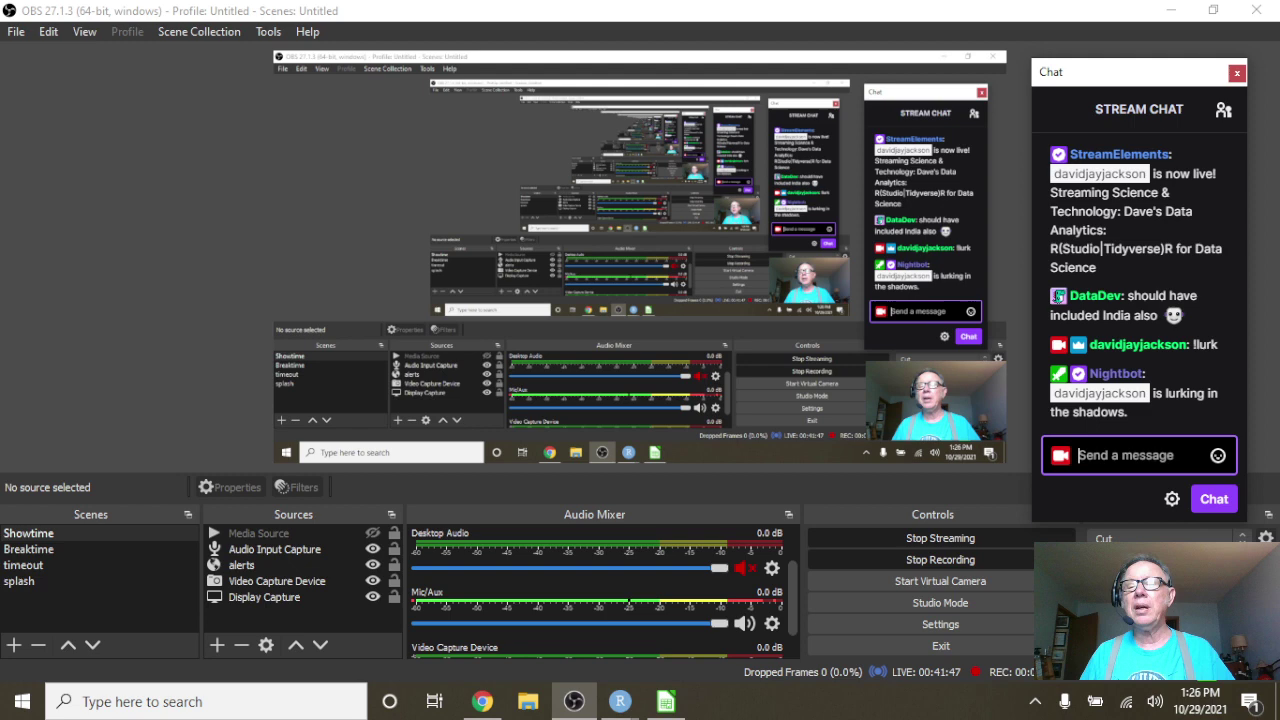
type("!")
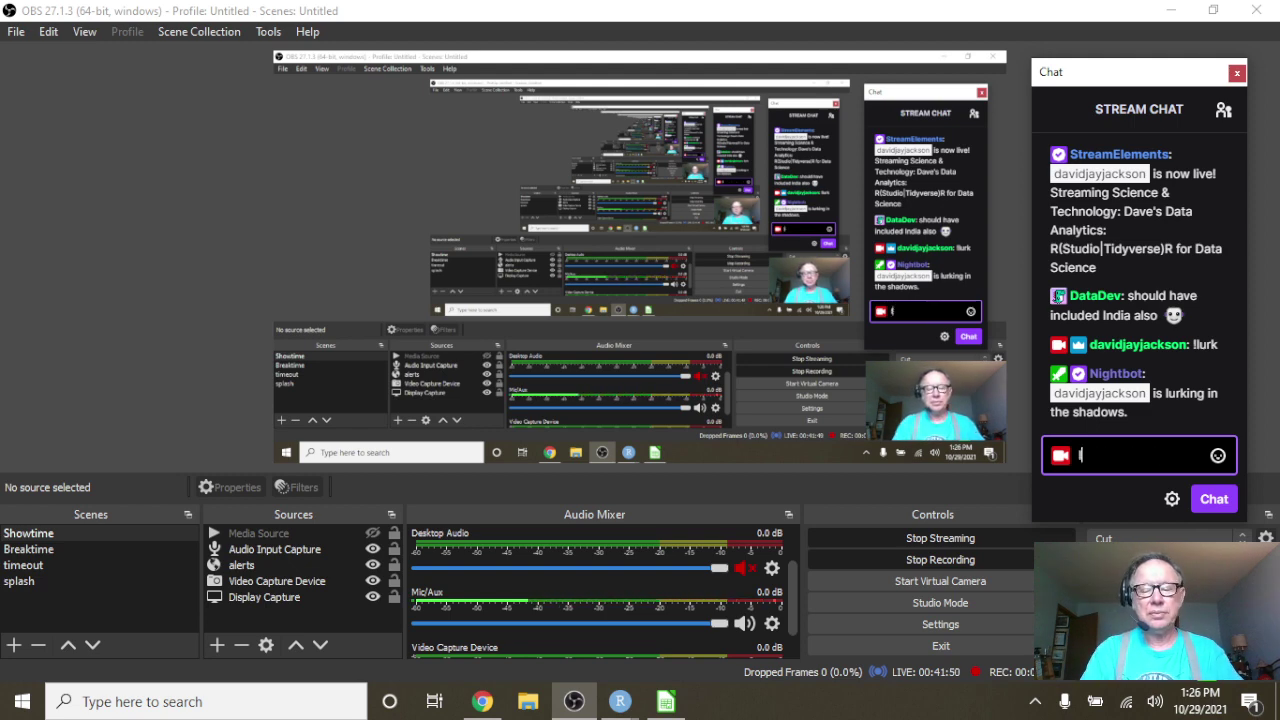
type("'m n")
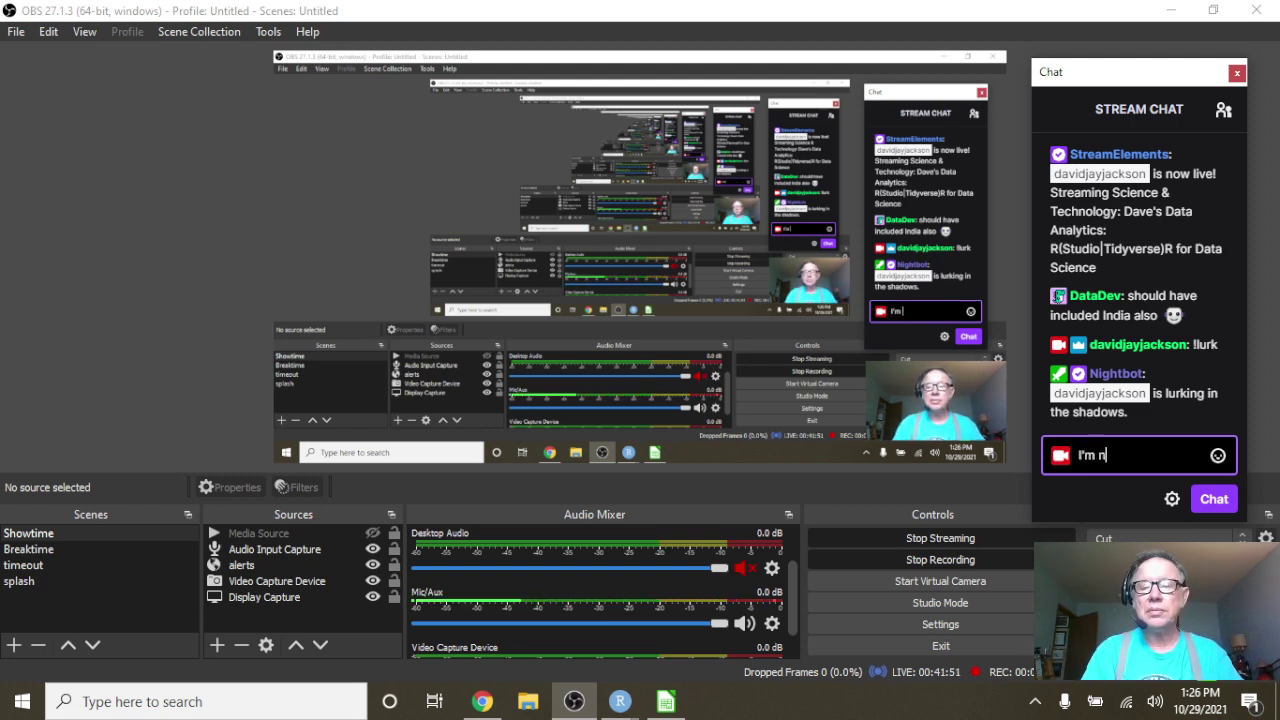
type("ot I")
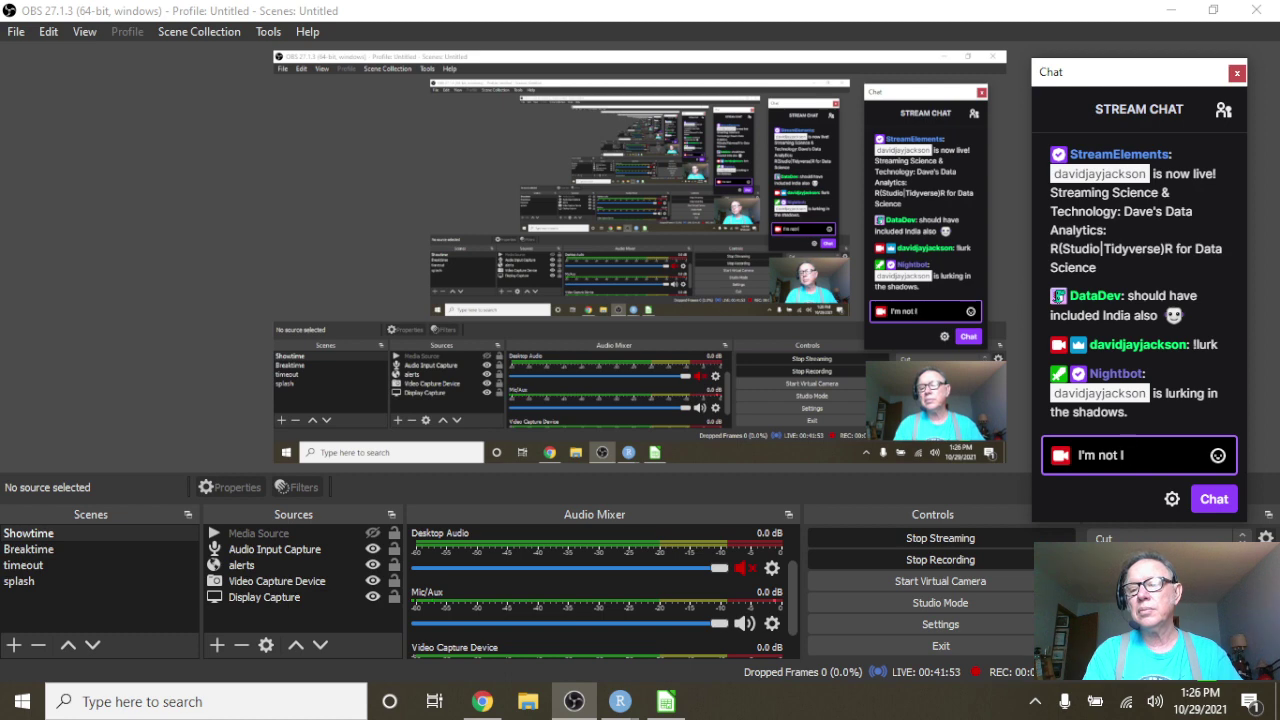
type("urking")
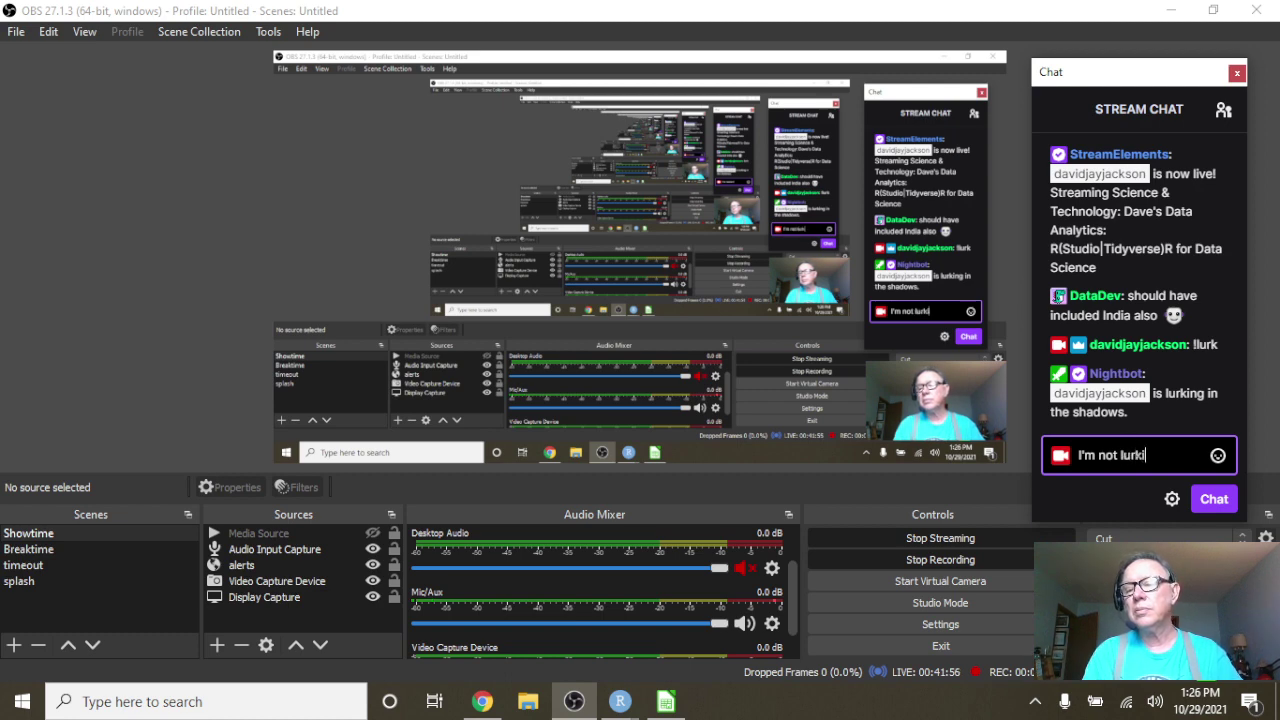
key("Return")
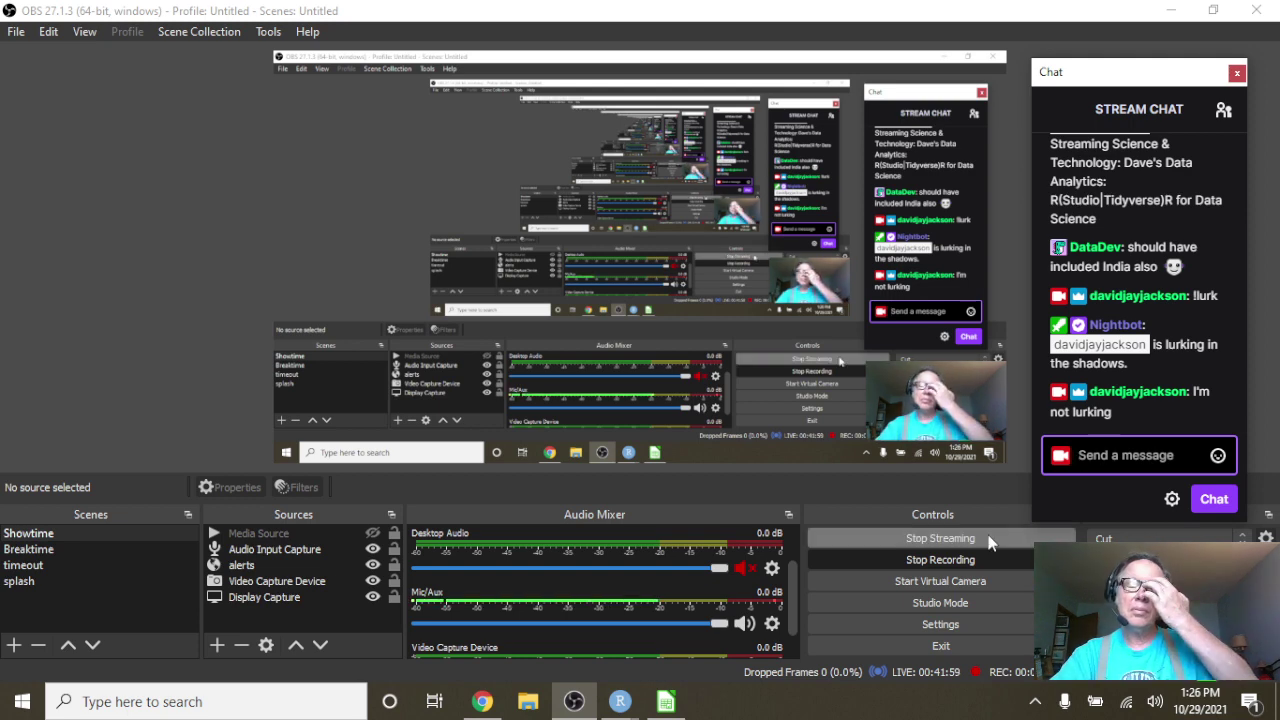
Switch to the index.html report viewer window showing the COVID-19 Deaths by Date chart
left_click(620, 701)
left_click(670, 648)
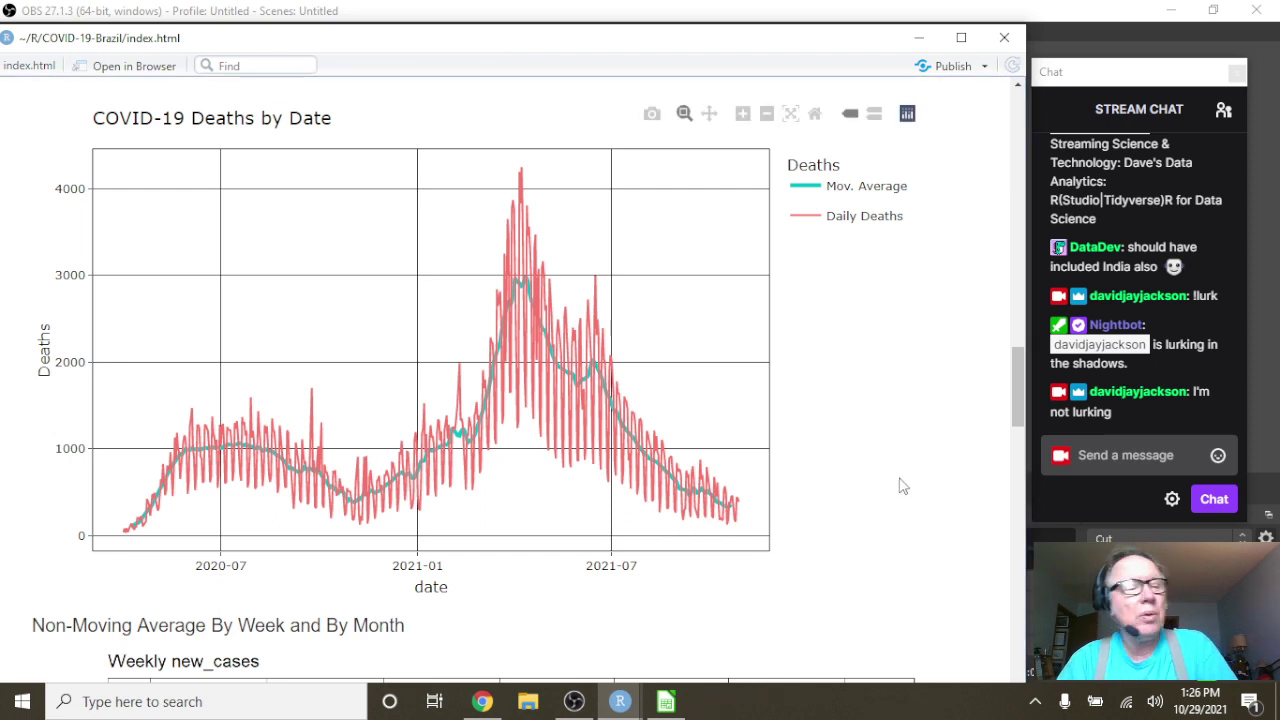
mouse_move(698, 479)
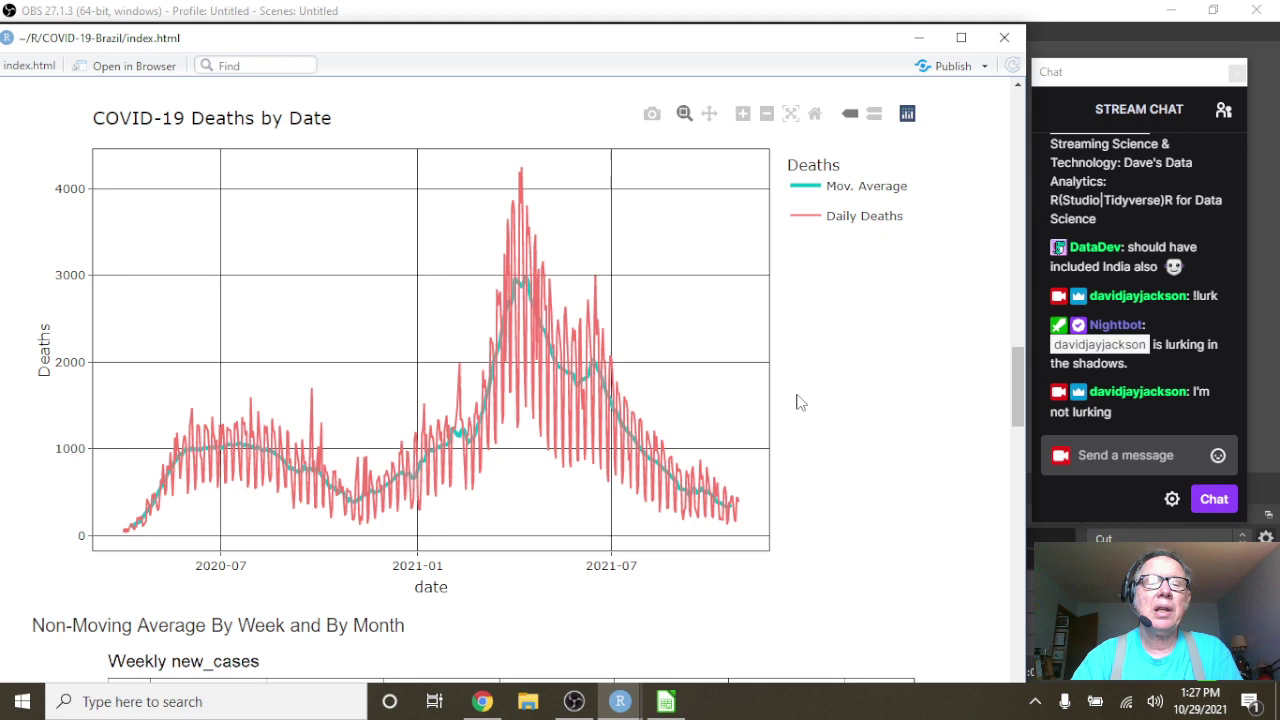
mouse_move(592, 296)
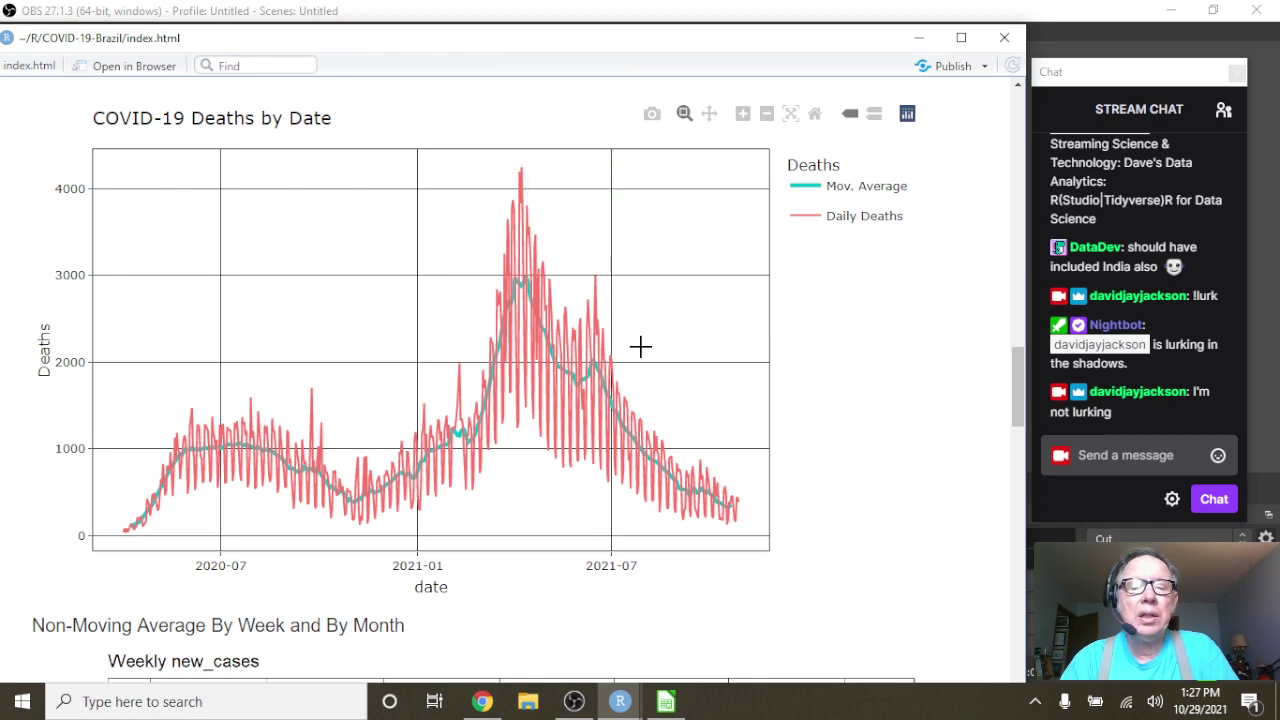
Zoom the Deaths by Date chart into its most recent 2021 months
left_click_drag(626, 350, 775, 548)
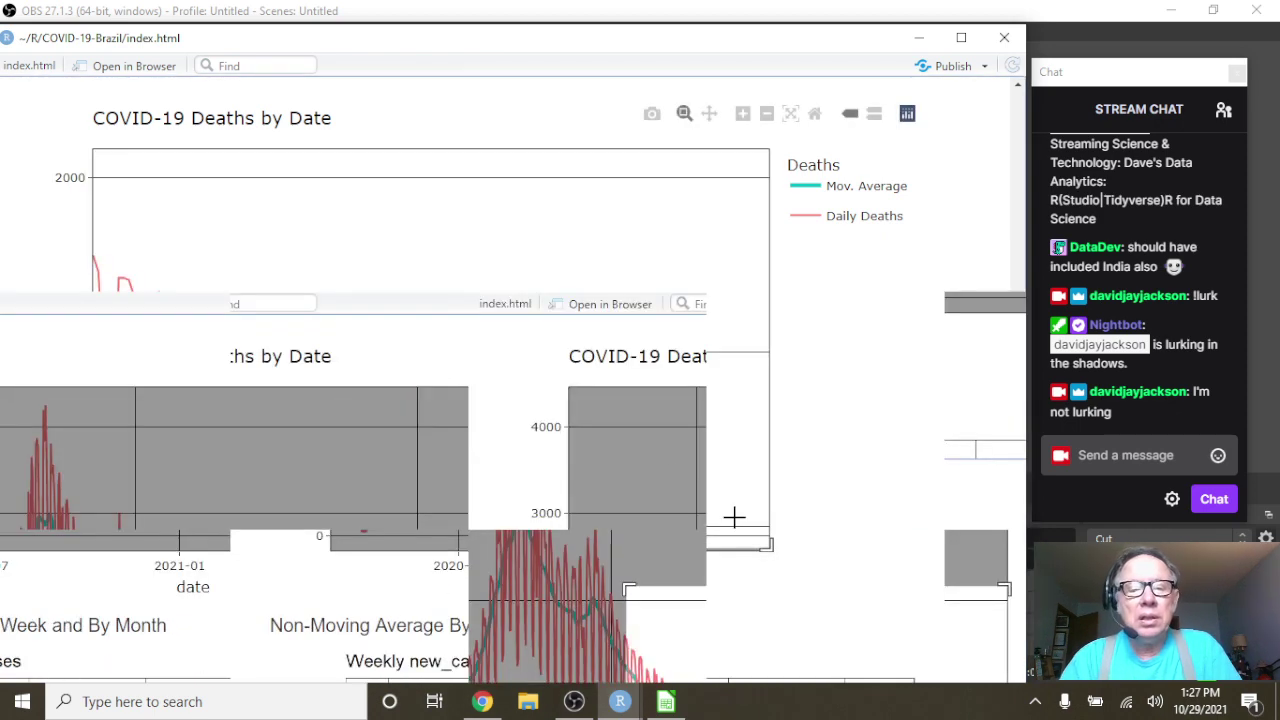
mouse_move(618, 416)
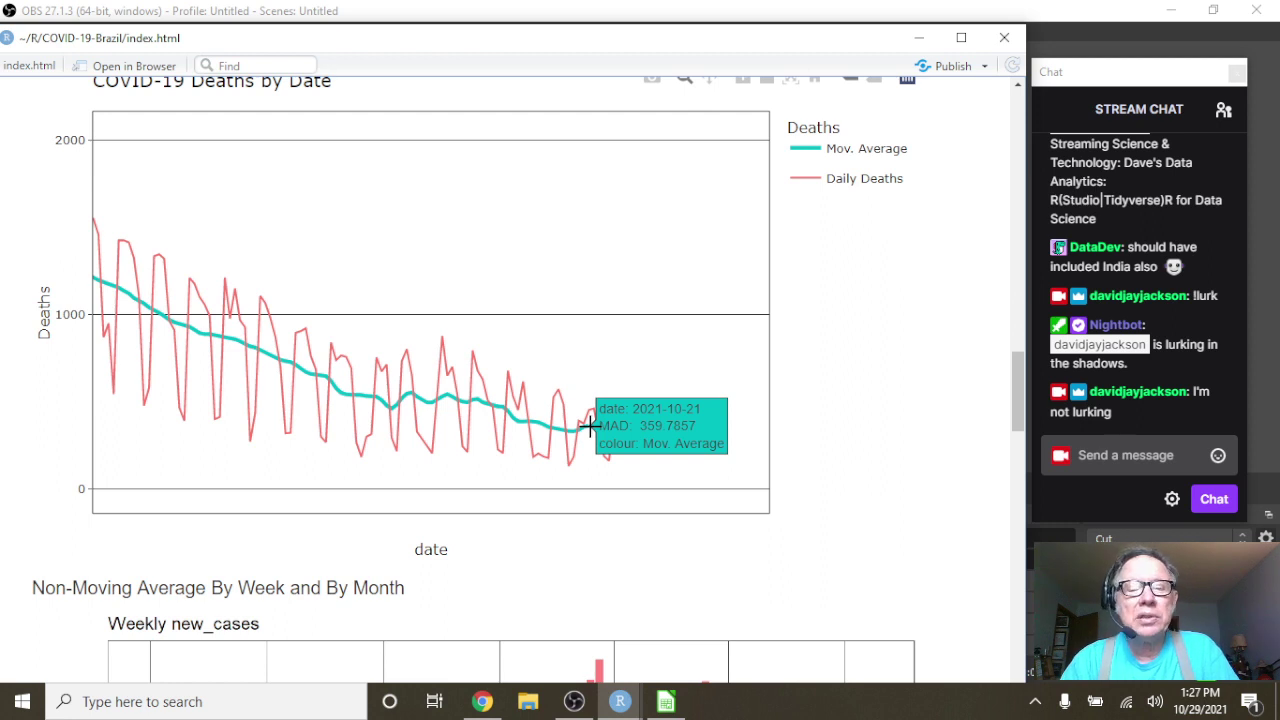
scroll(884, 427, "down", 3)
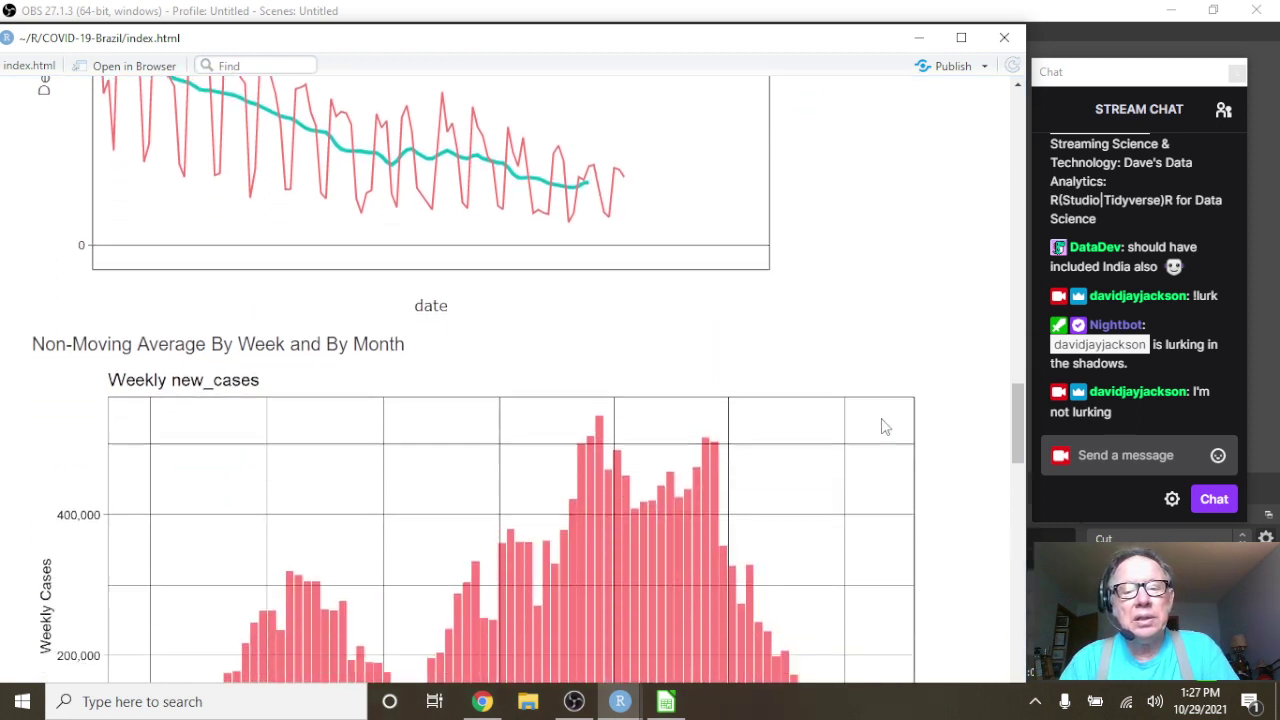
Scroll past the Weekly new_cases chart down to the Weekly new_deaths bar chart
scroll(884, 427, "down", 4)
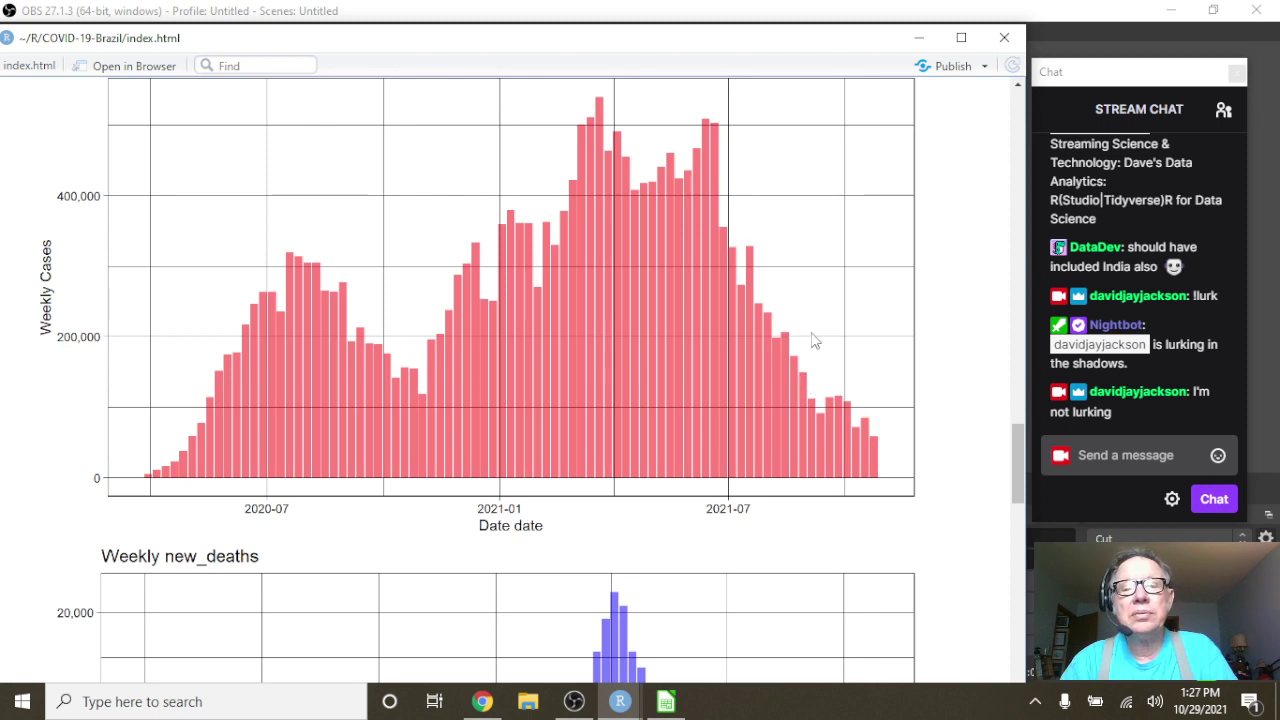
scroll(623, 208, "down", 3)
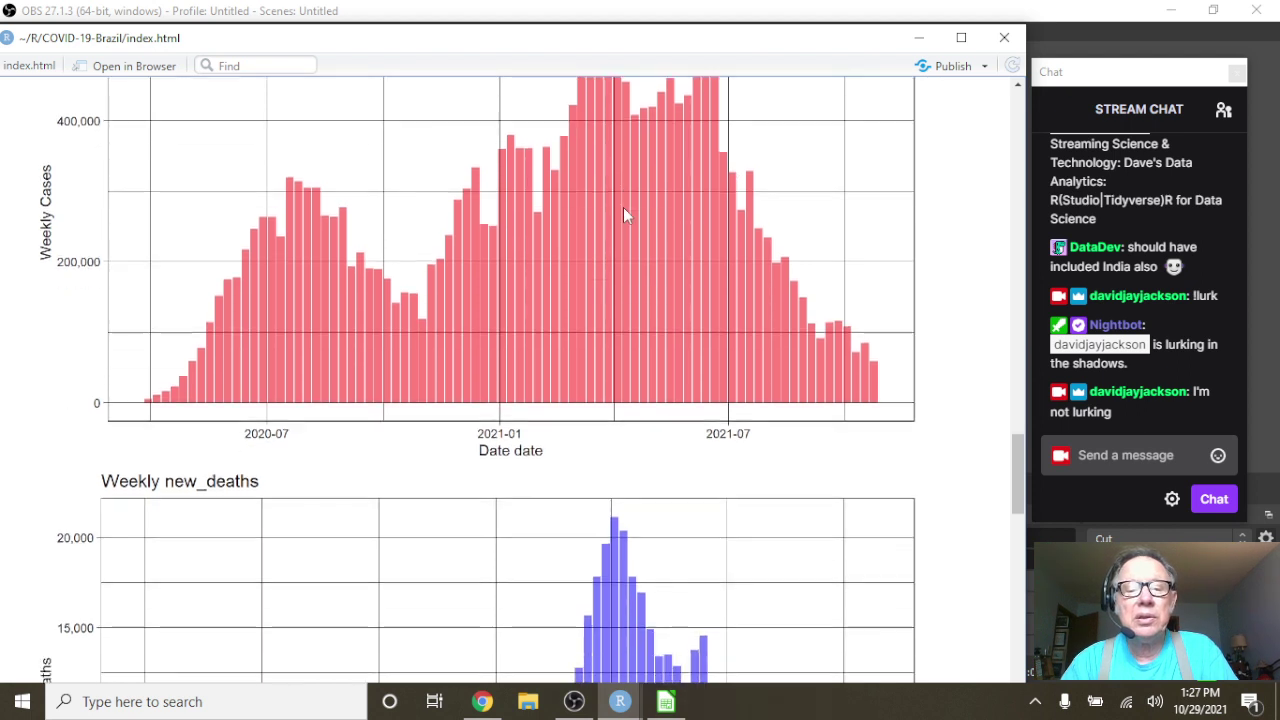
scroll(623, 207, "down", 1)
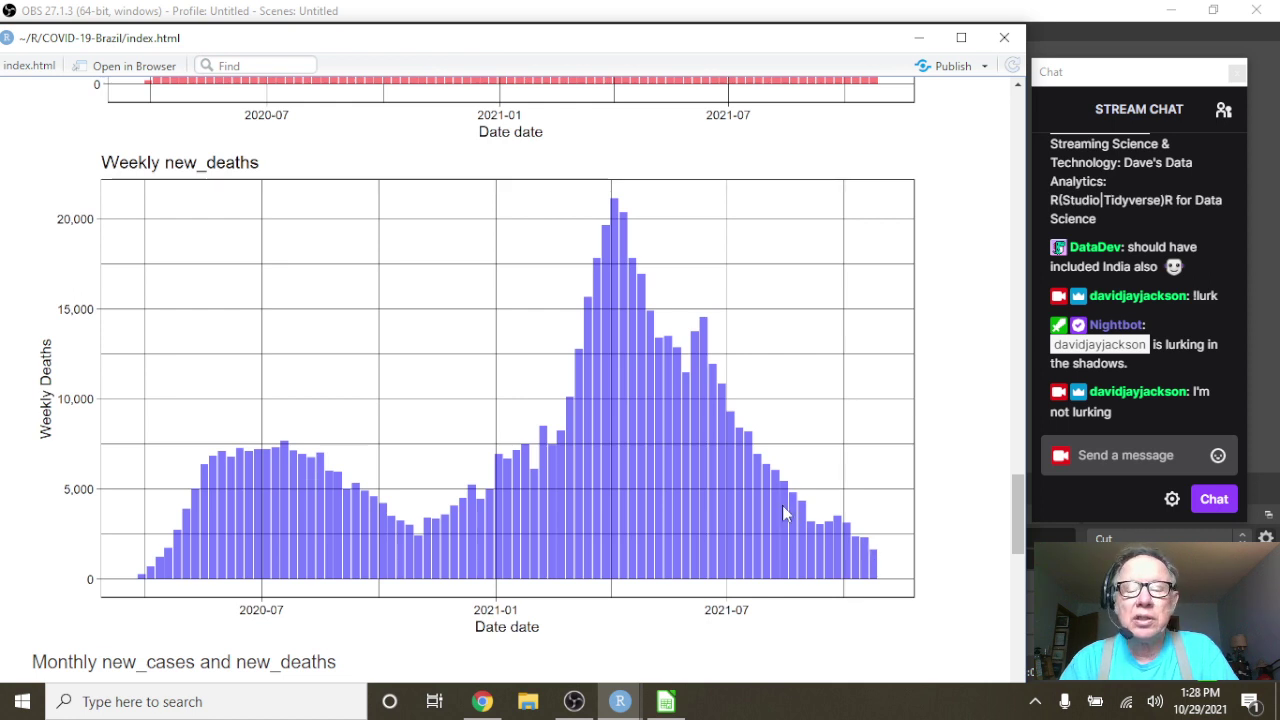
scroll(727, 444, "down", 3)
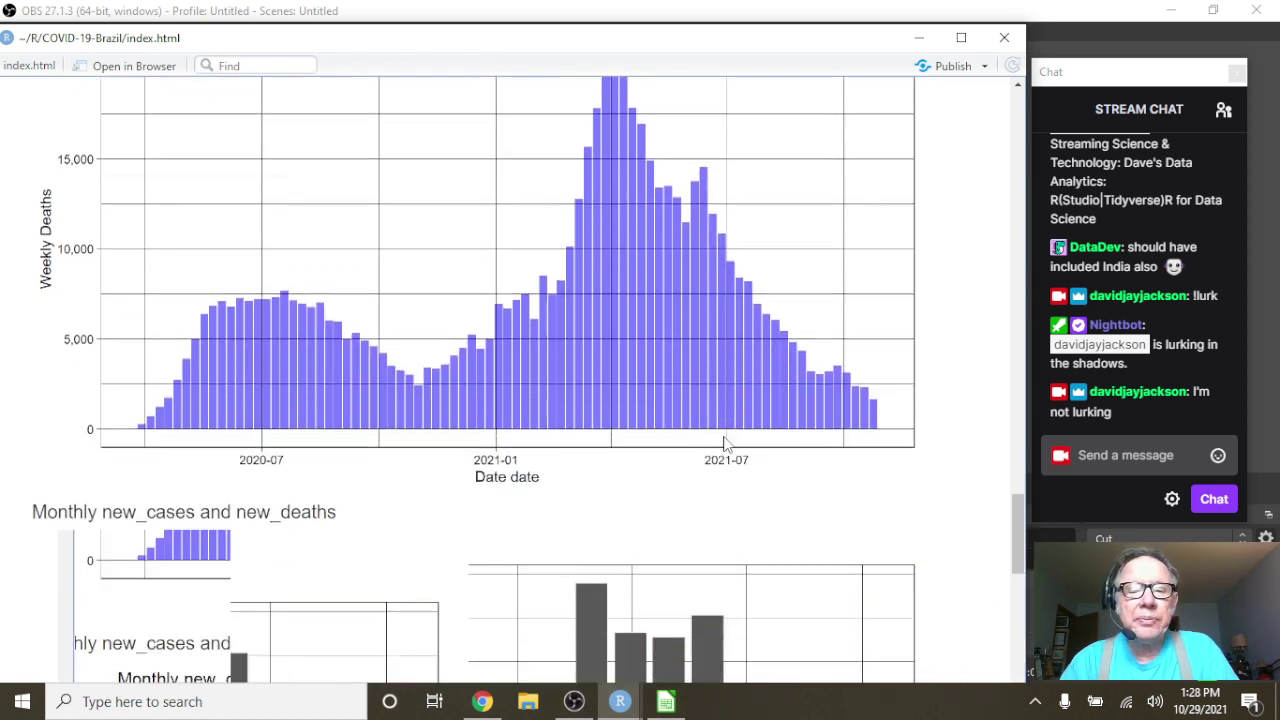
Scroll through the Monthly new_cases and Monthly new_deaths bar charts
scroll(727, 444, "down", 3)
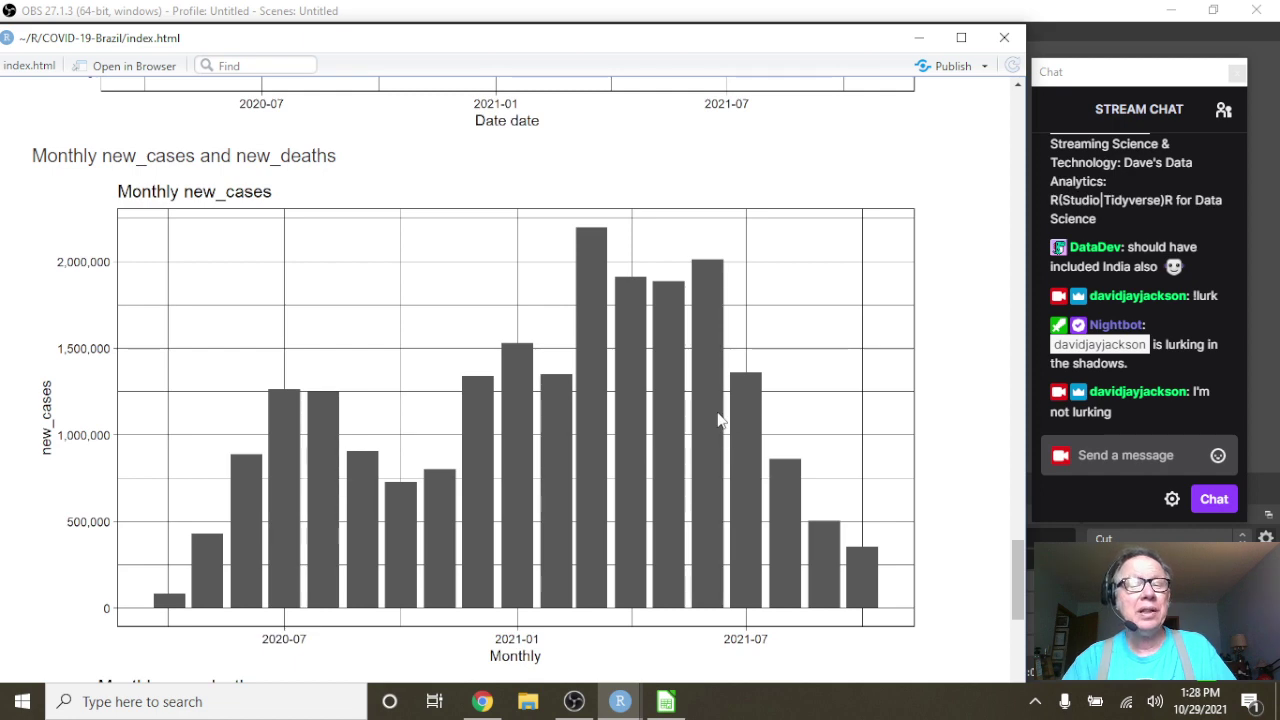
scroll(717, 420, "down", 4)
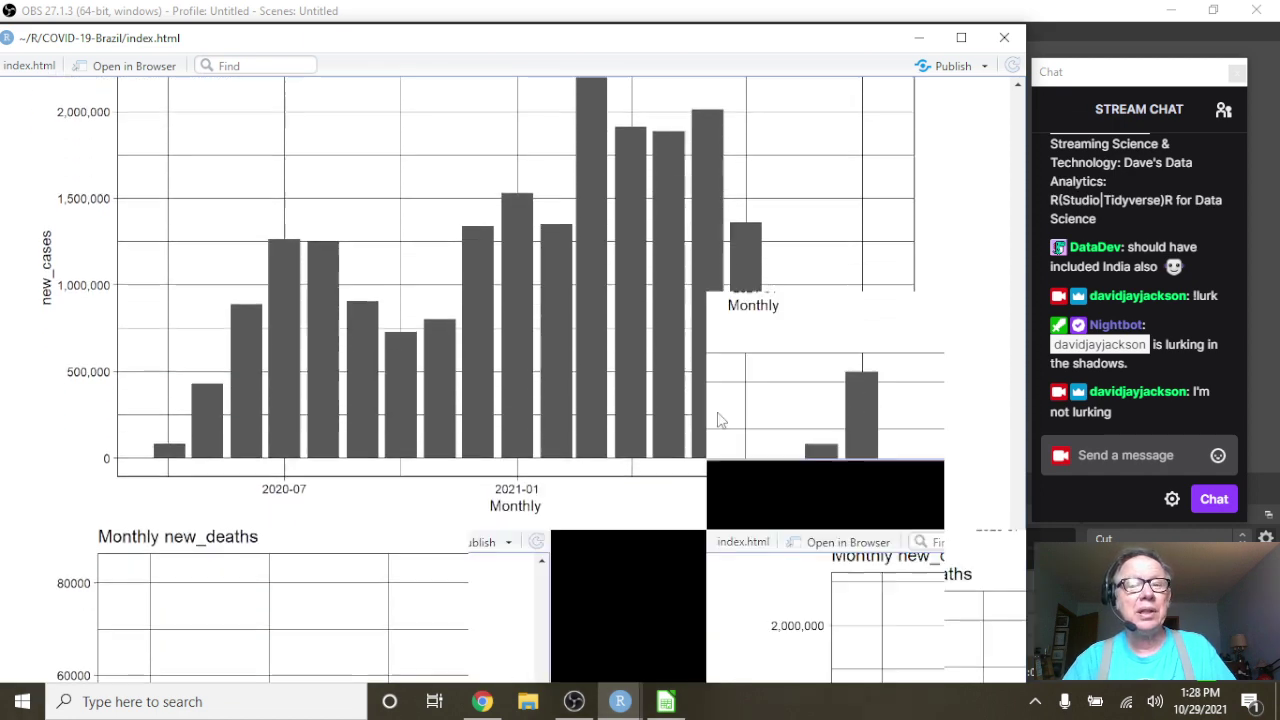
scroll(717, 420, "down", 1)
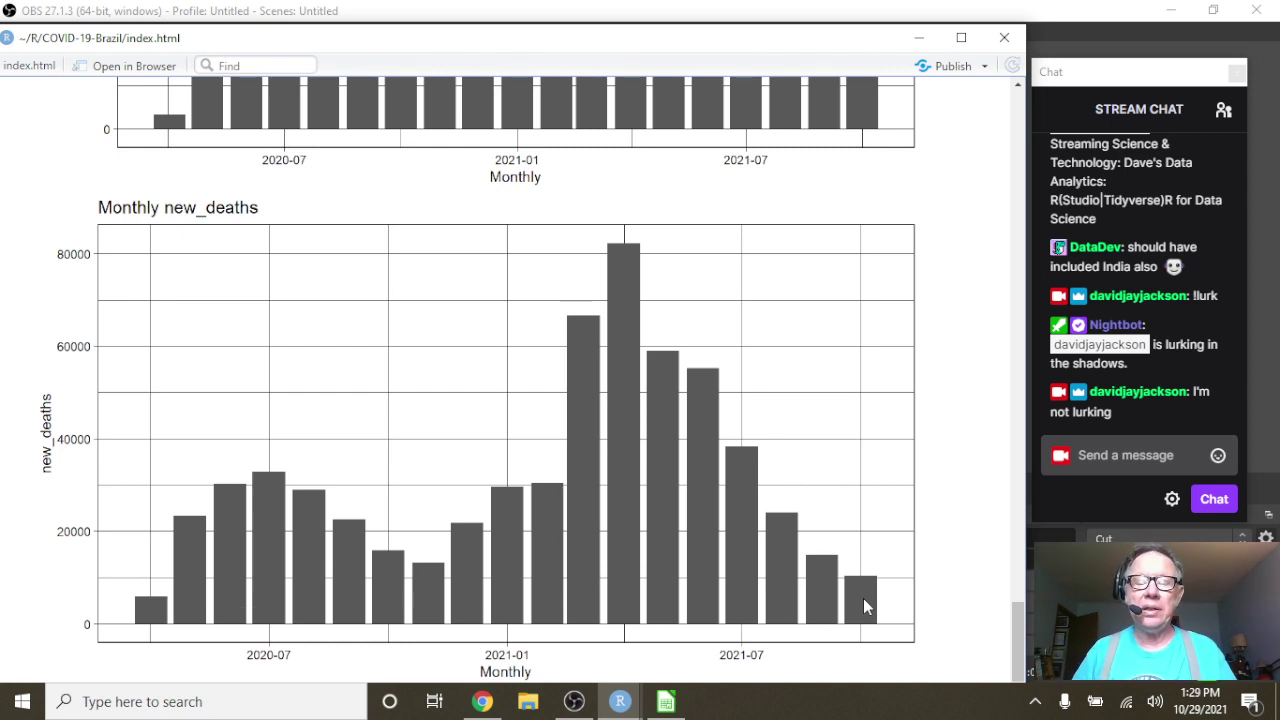
Close the report preview, check watch_counts.ods, and return to the COVID-19-Brazil RStudio project
left_click(1001, 39)
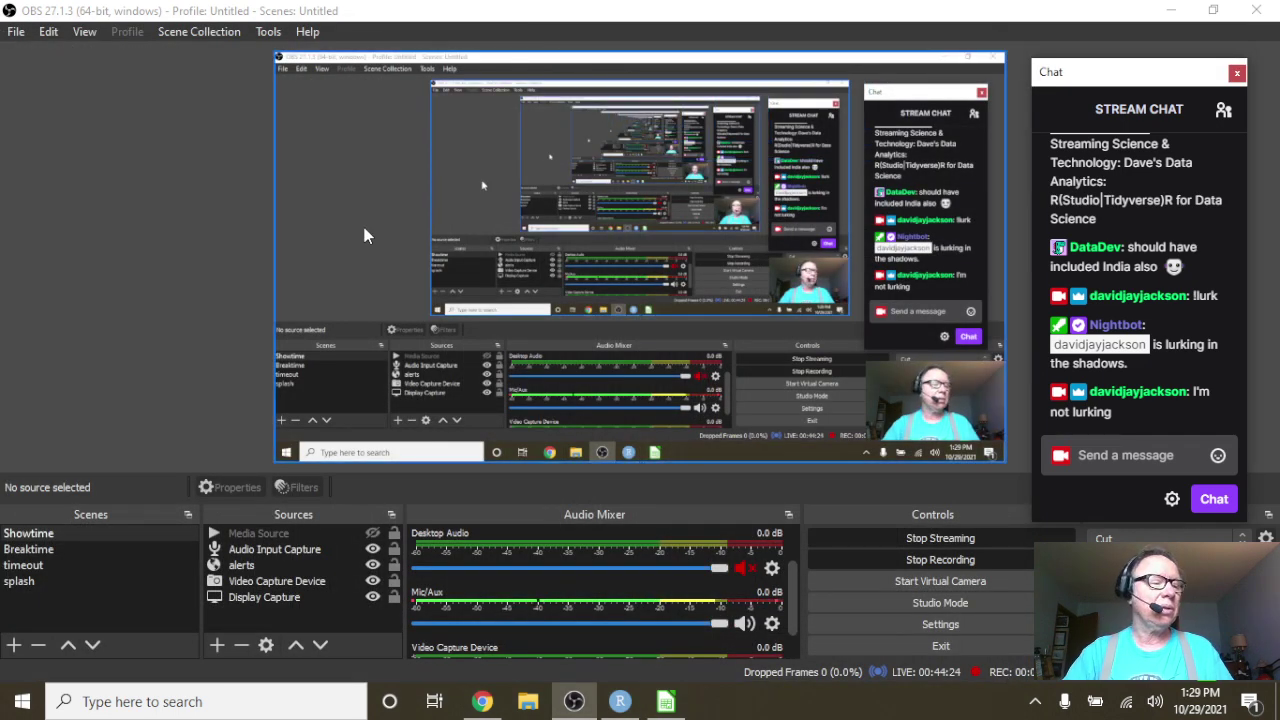
left_click(664, 703)
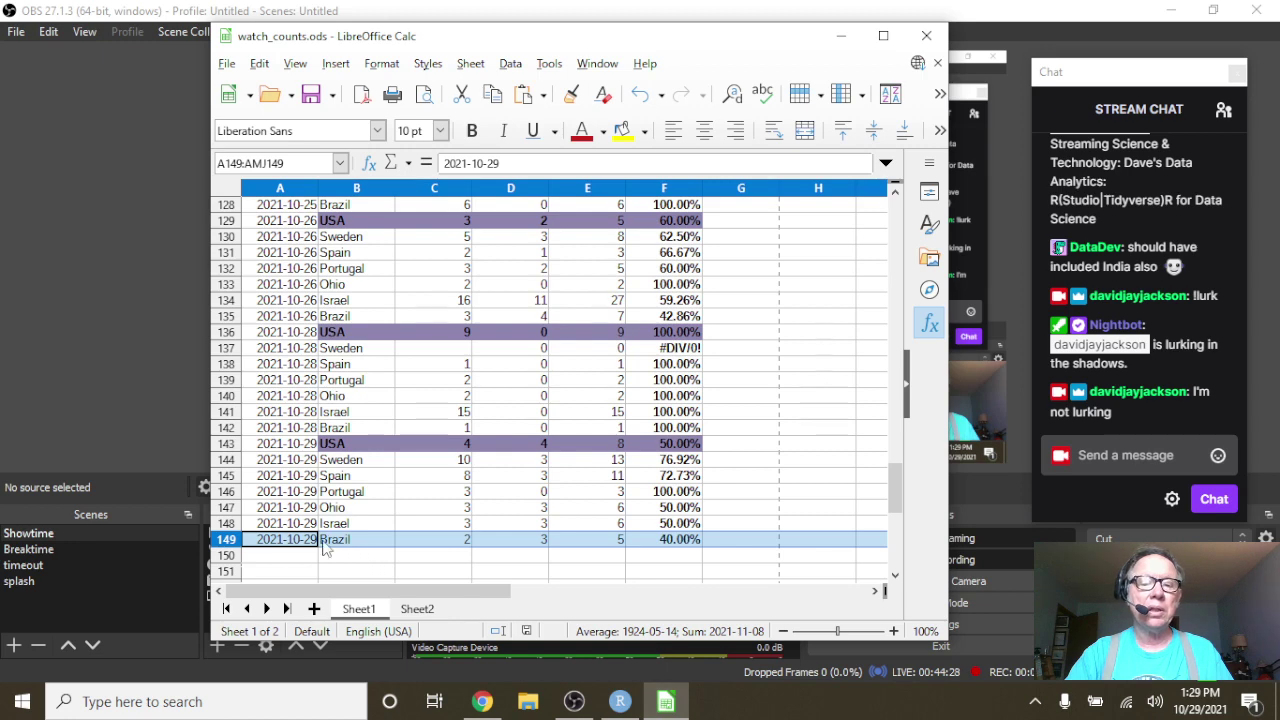
left_click(620, 701)
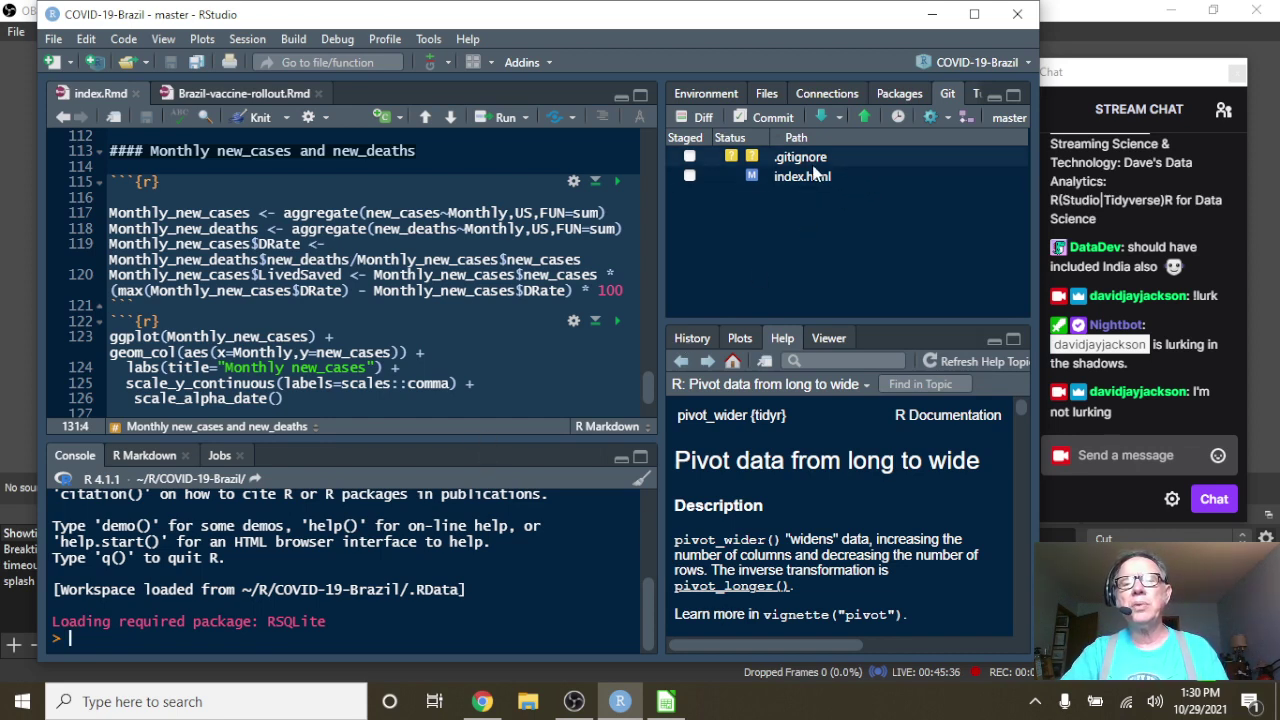
Stage the Brazil index.html and commit it as 'Updated 2021-10-29'
left_click(689, 177)
left_click(689, 176)
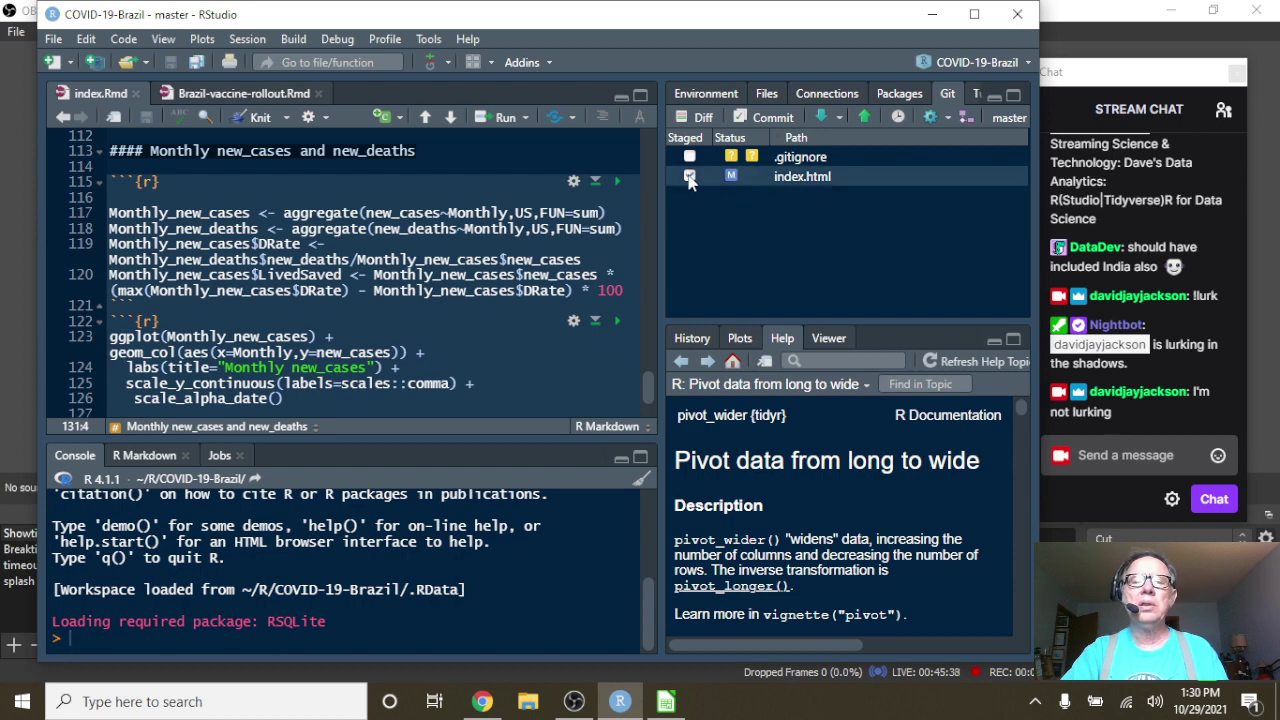
left_click(772, 118)
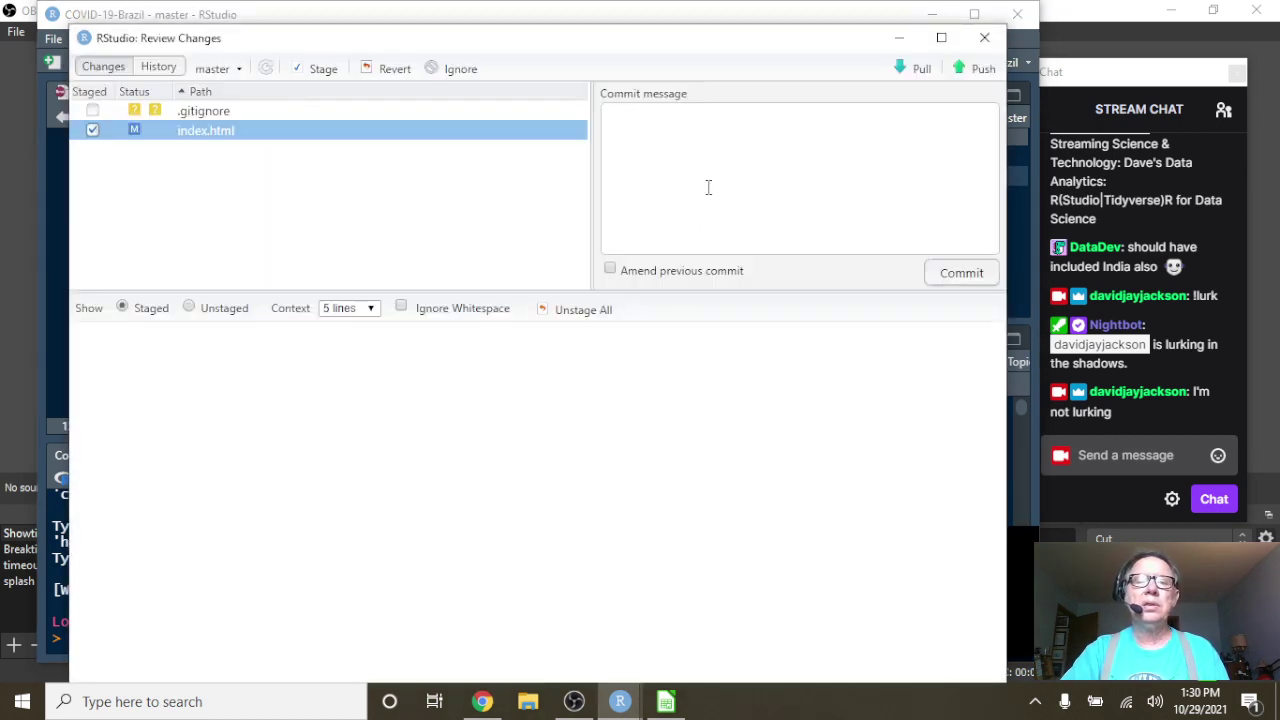
left_click(714, 173)
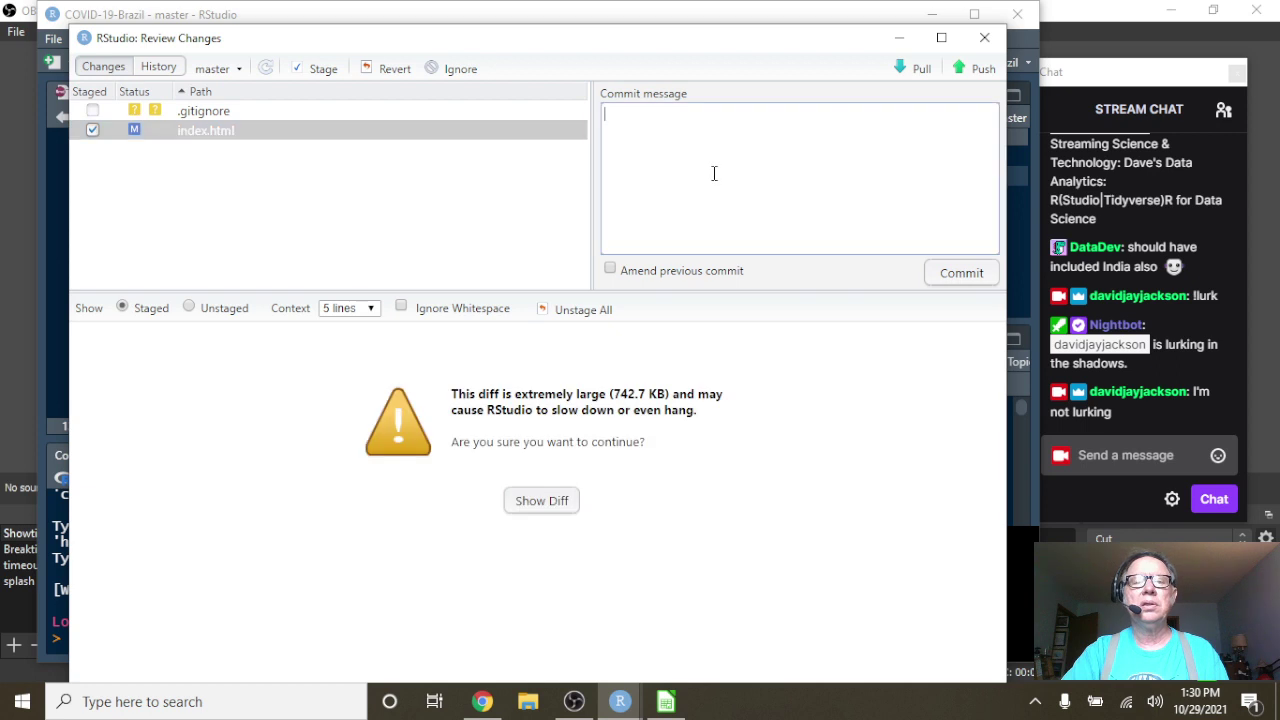
type("Update")
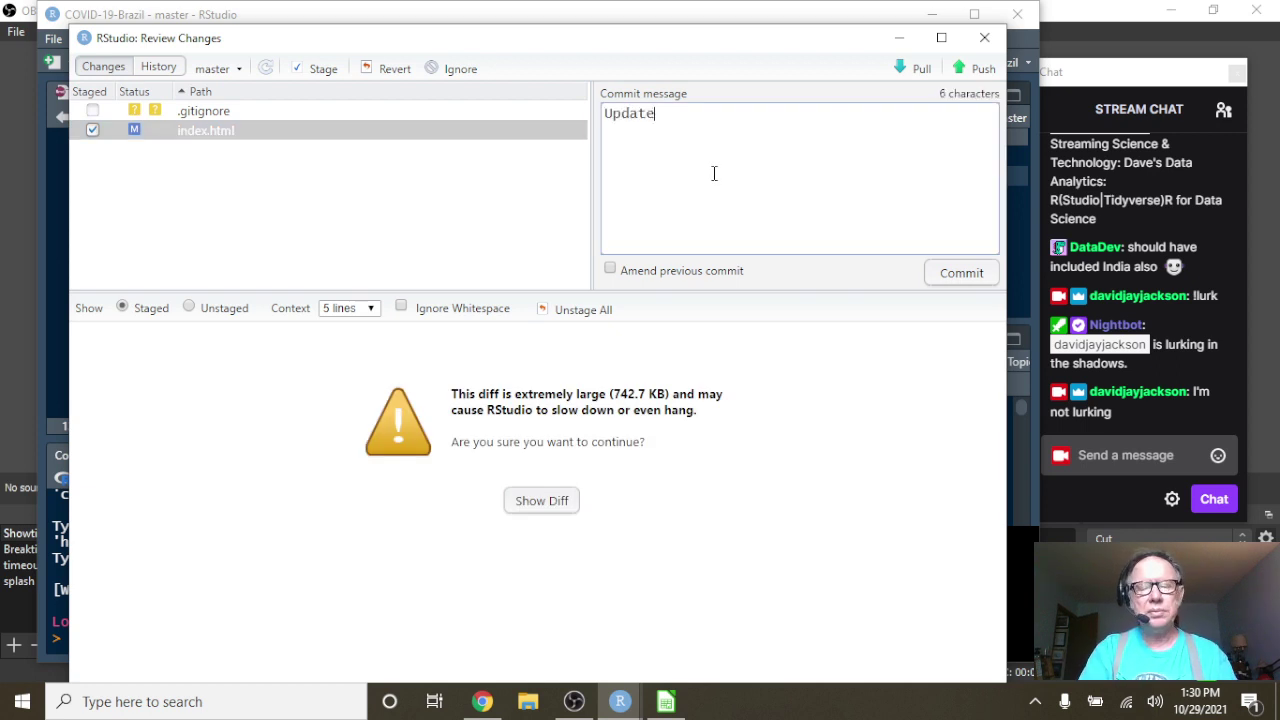
type("d 2021")
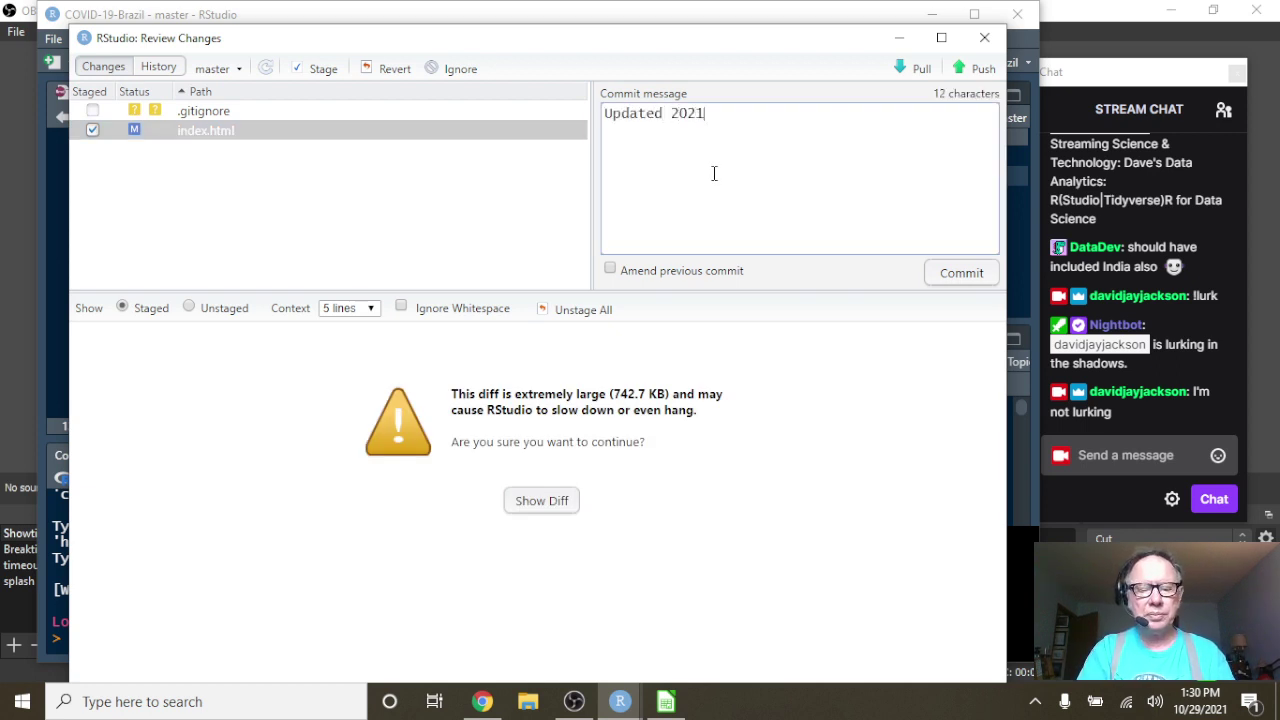
type("-10-29")
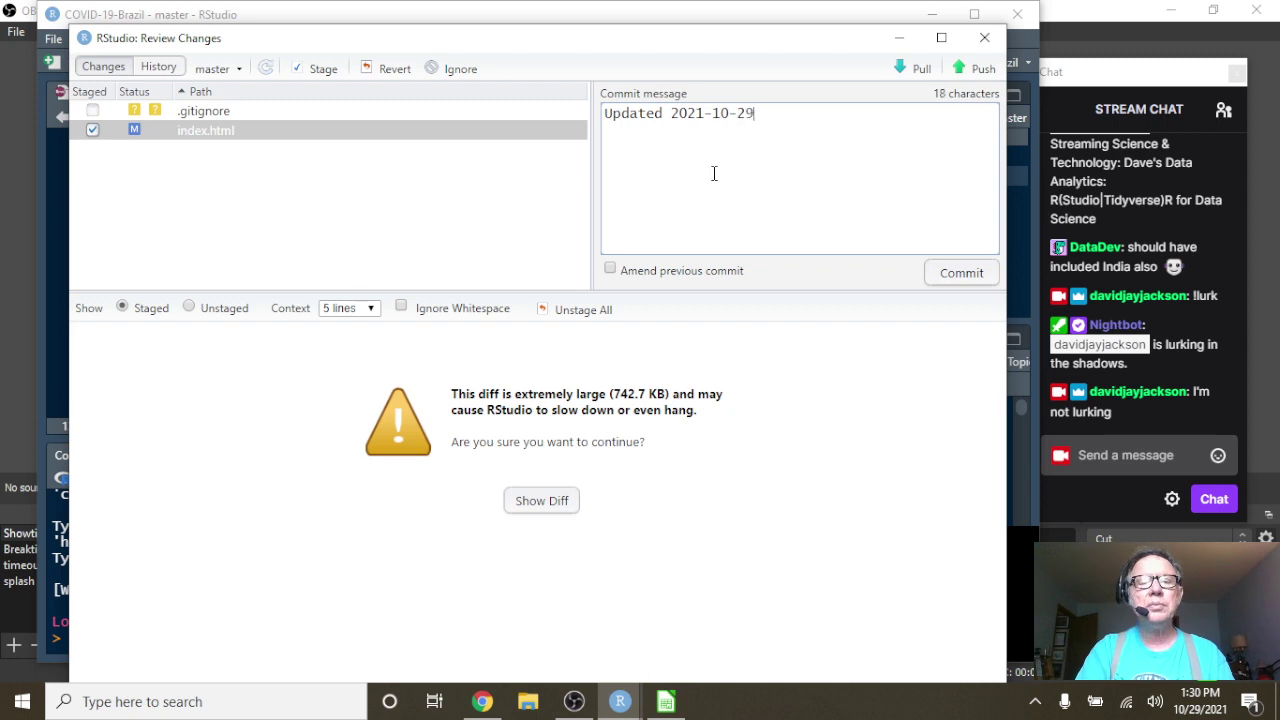
left_click(938, 280)
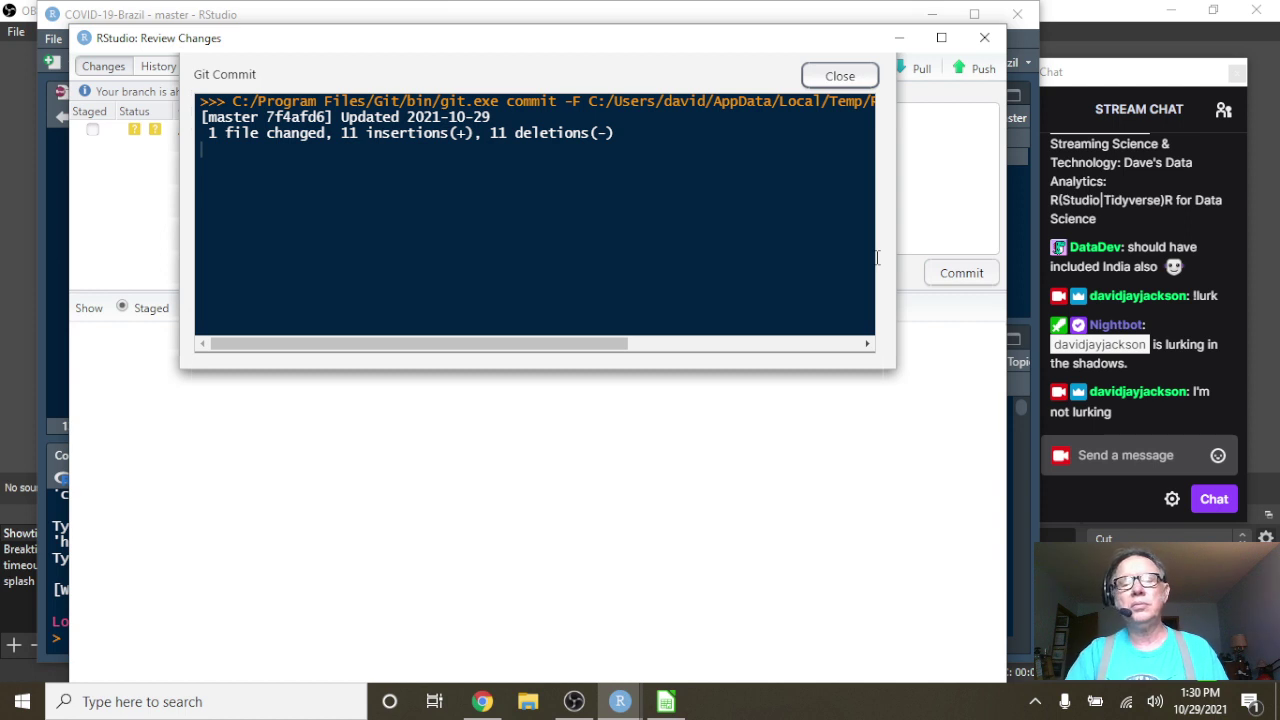
Push the 'Updated 2021-10-29' commit to origin master on GitHub
left_click(838, 80)
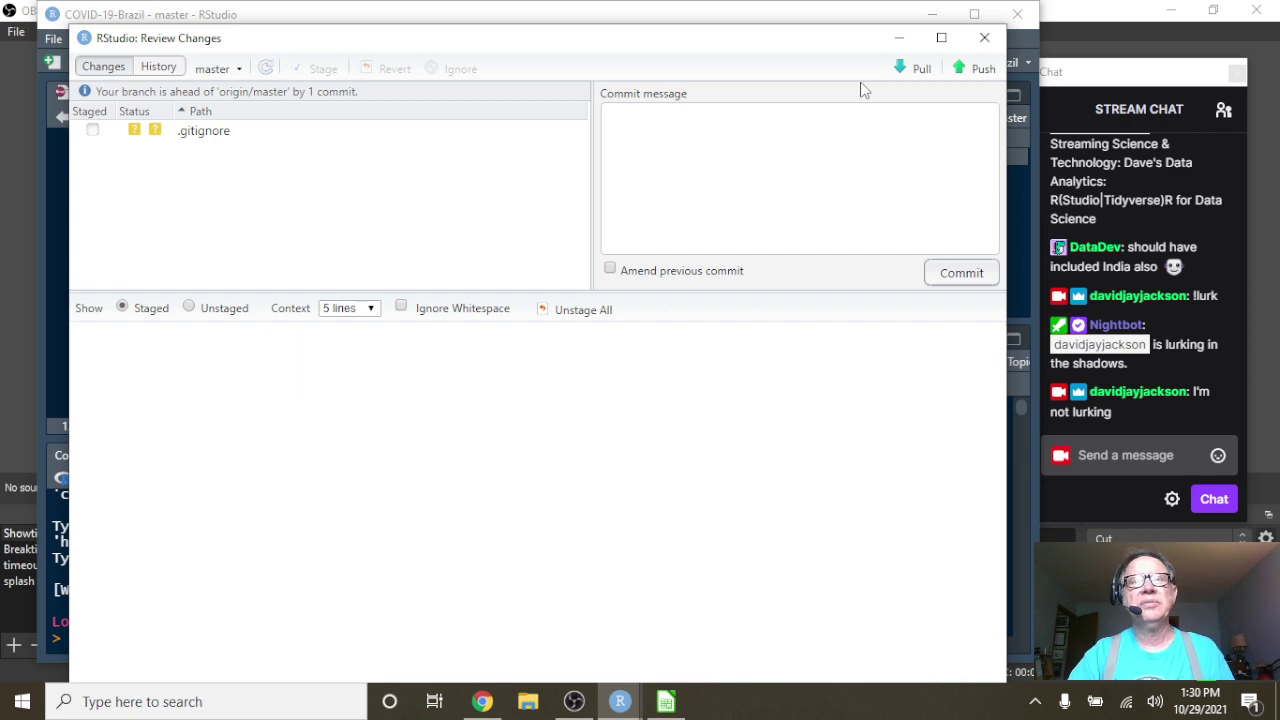
left_click(966, 69)
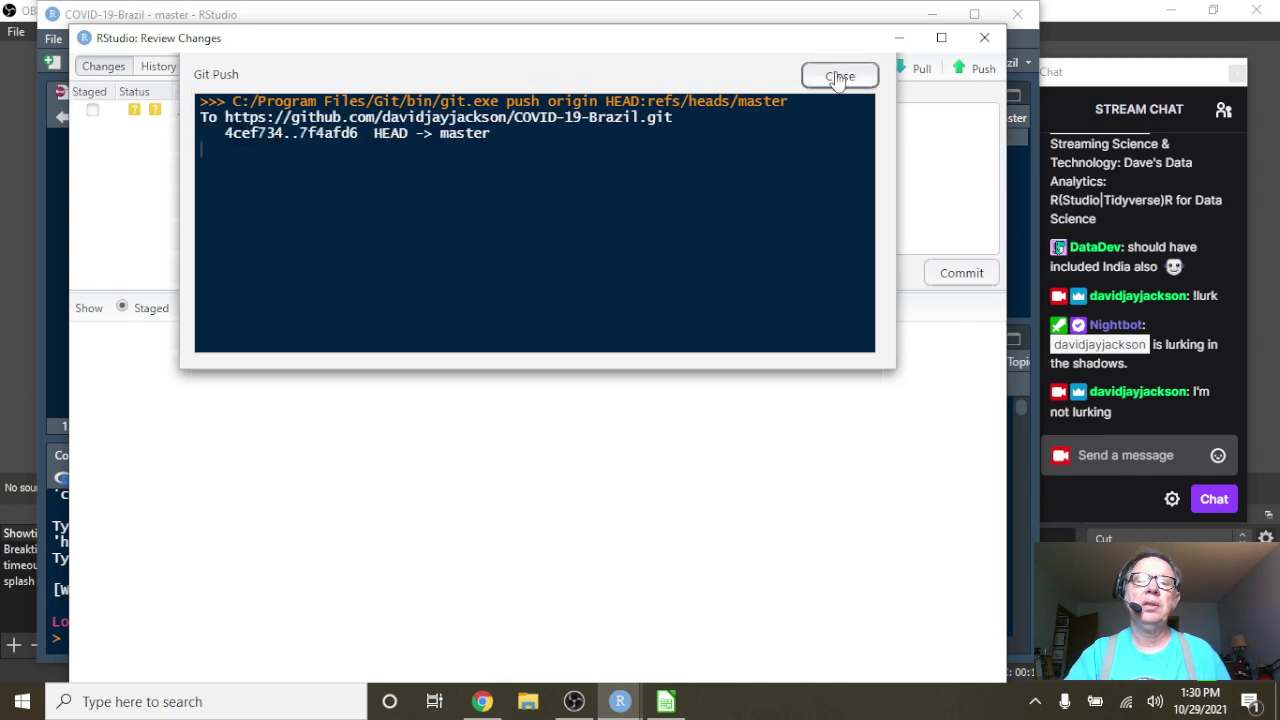
left_click(839, 77)
Close the Review Changes window and switch to the Covid-19-India project
left_click(984, 37)
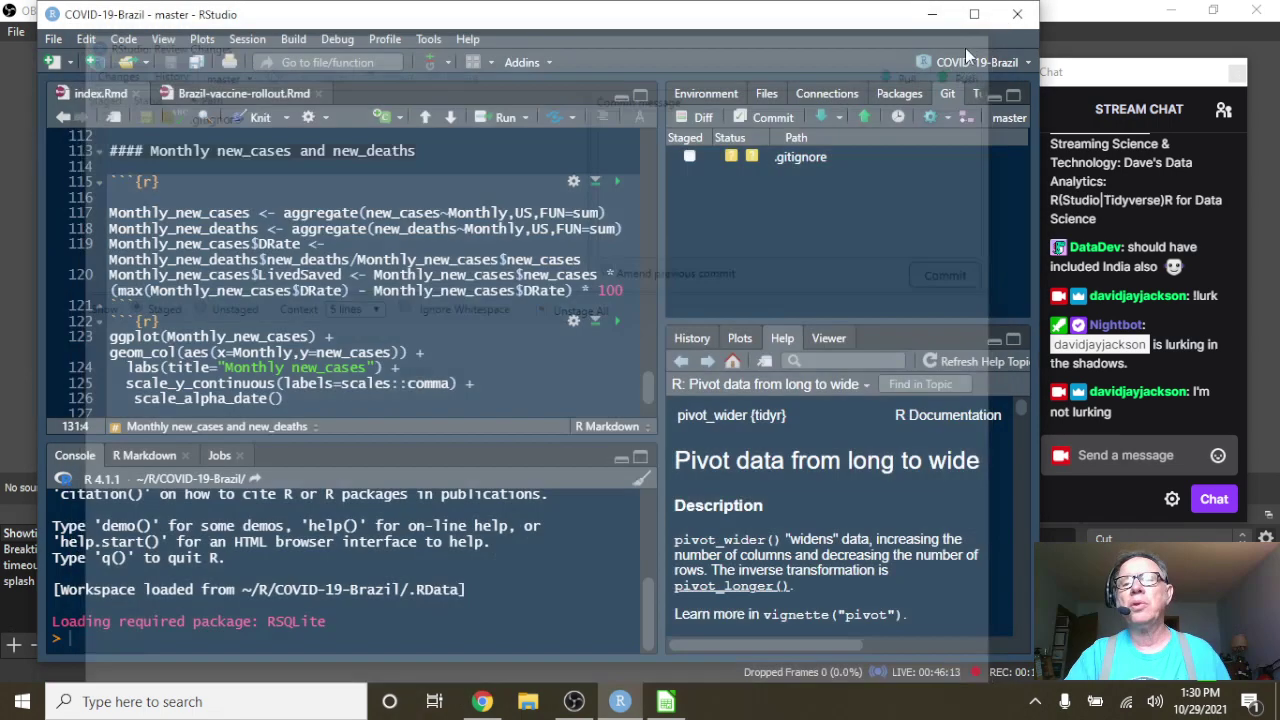
left_click(966, 60)
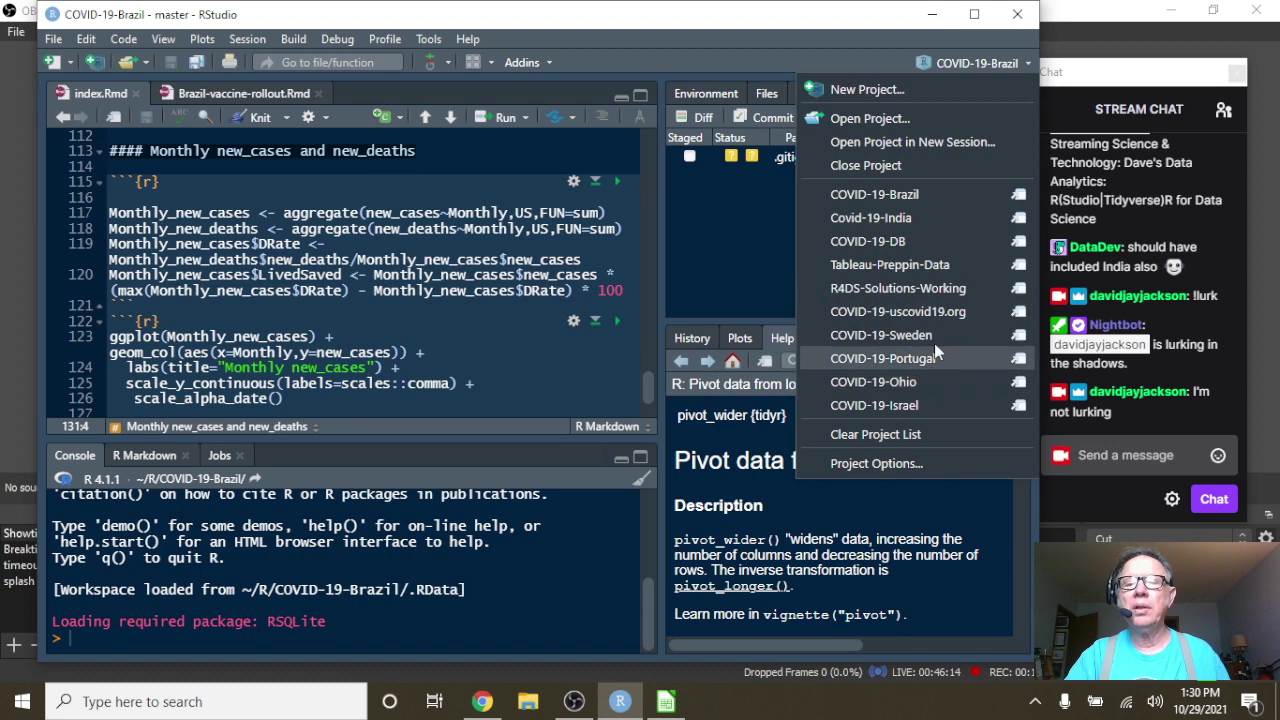
left_click(933, 222)
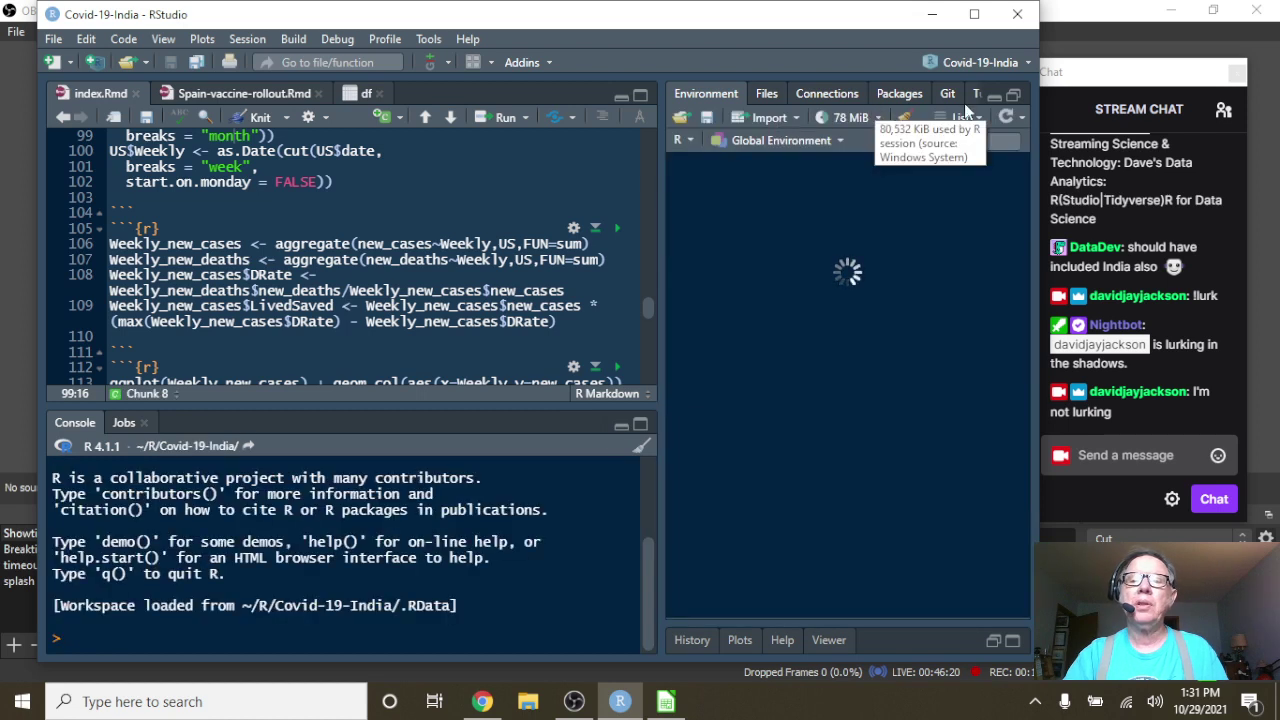
Stage index.Rmd, index.html and both Spain-vaccine-rollout files, then review the changes
left_click(946, 94)
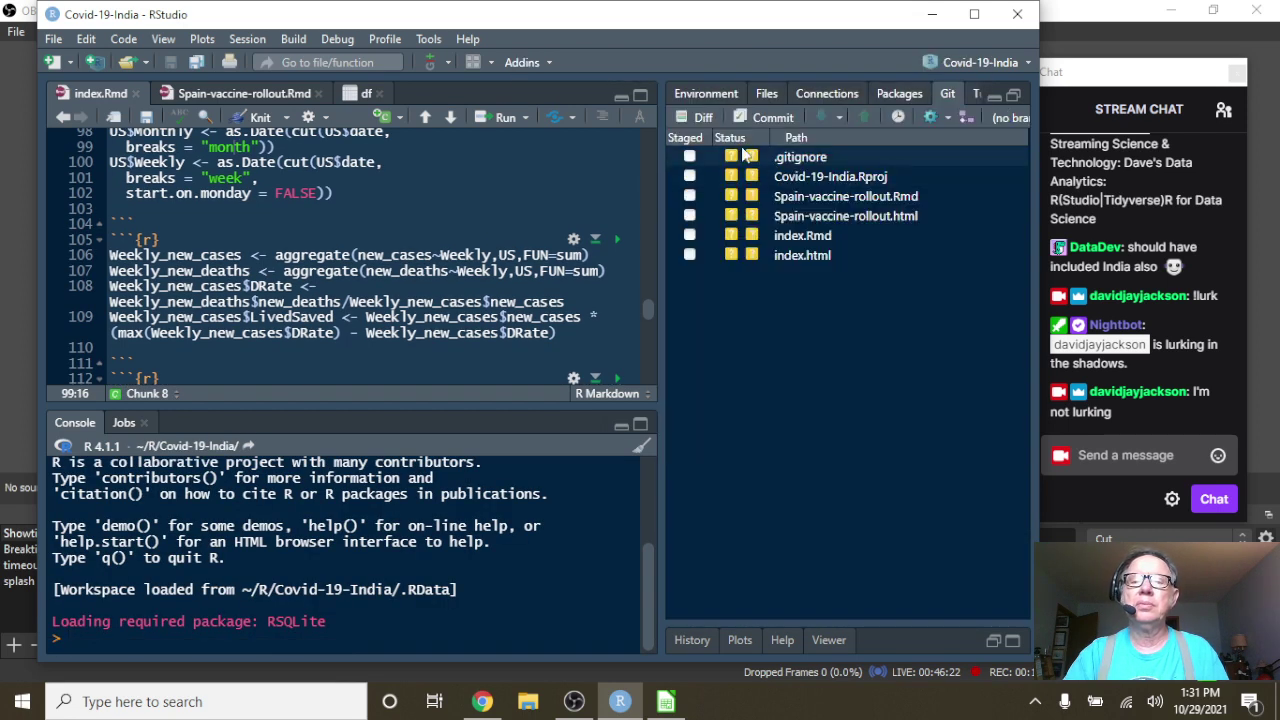
left_click(690, 237)
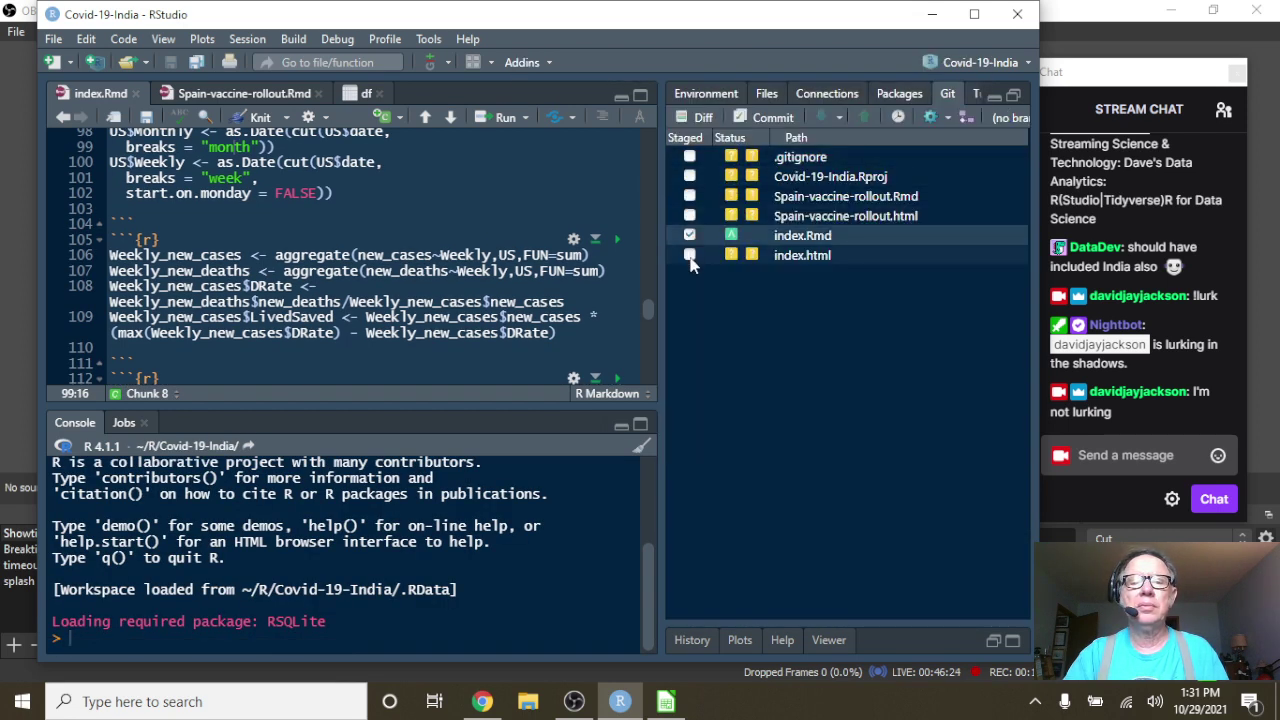
left_click(689, 256)
left_click(689, 196)
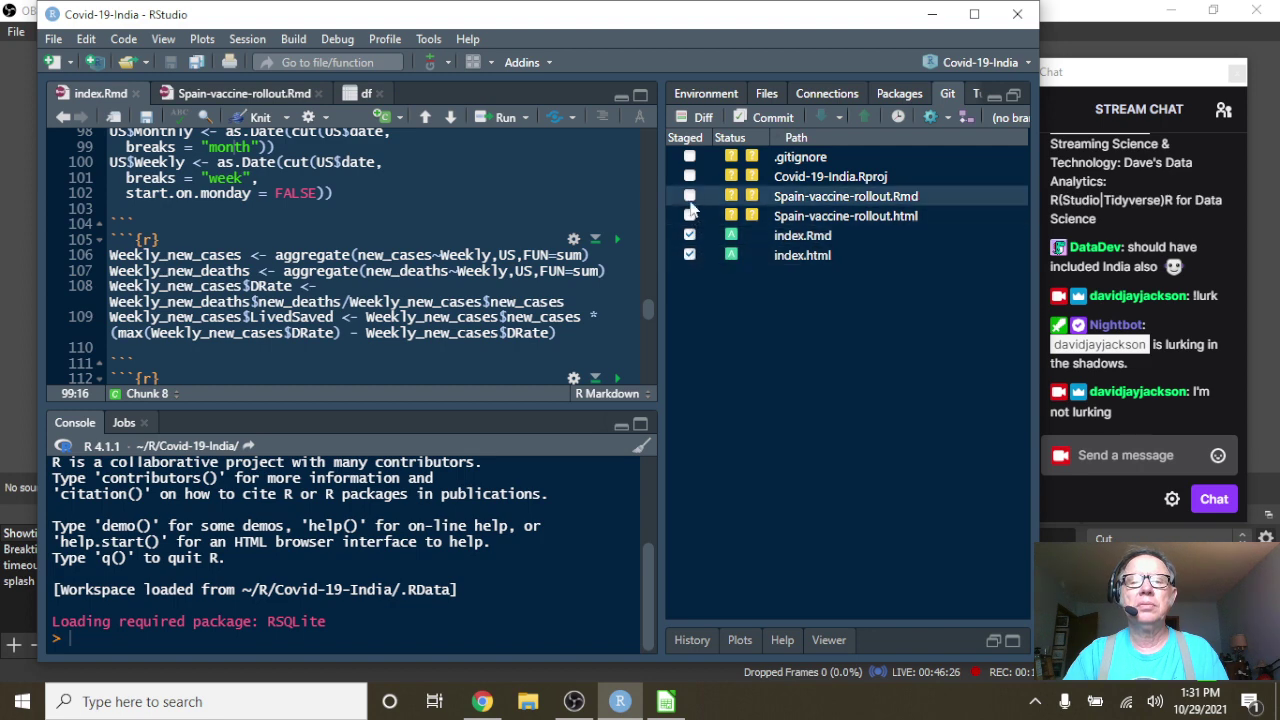
left_click(690, 216)
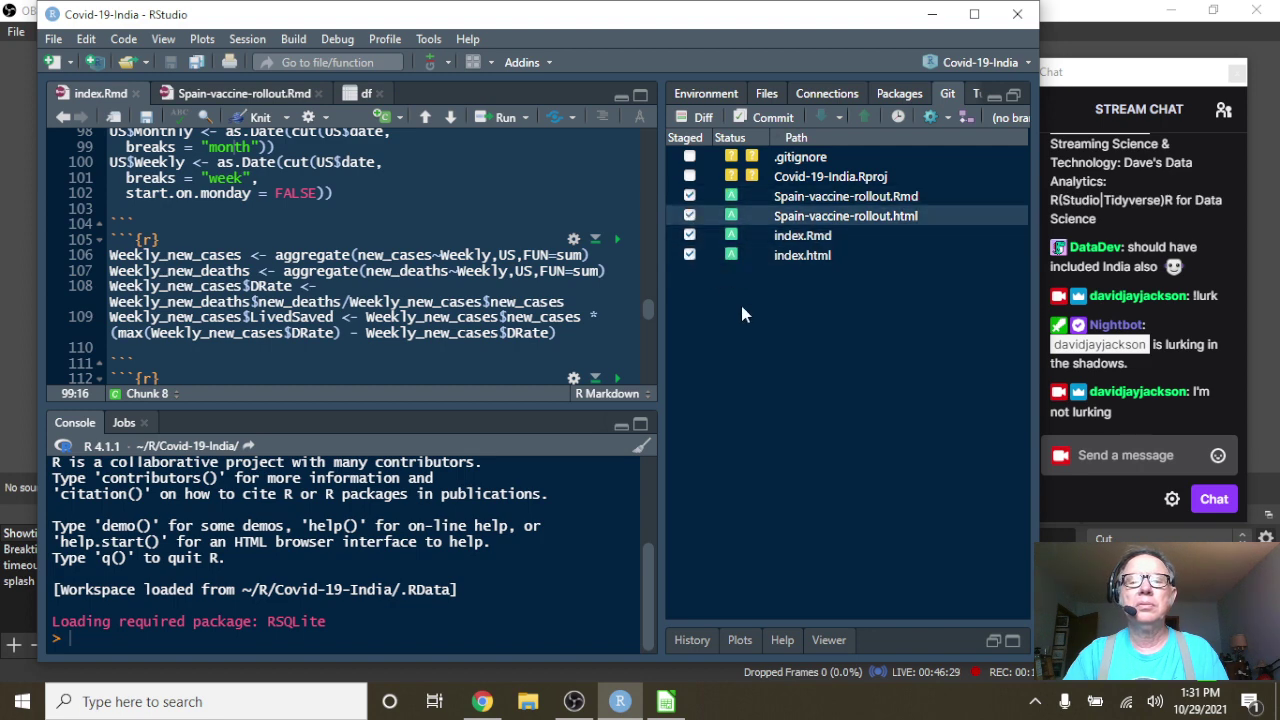
left_click(764, 117)
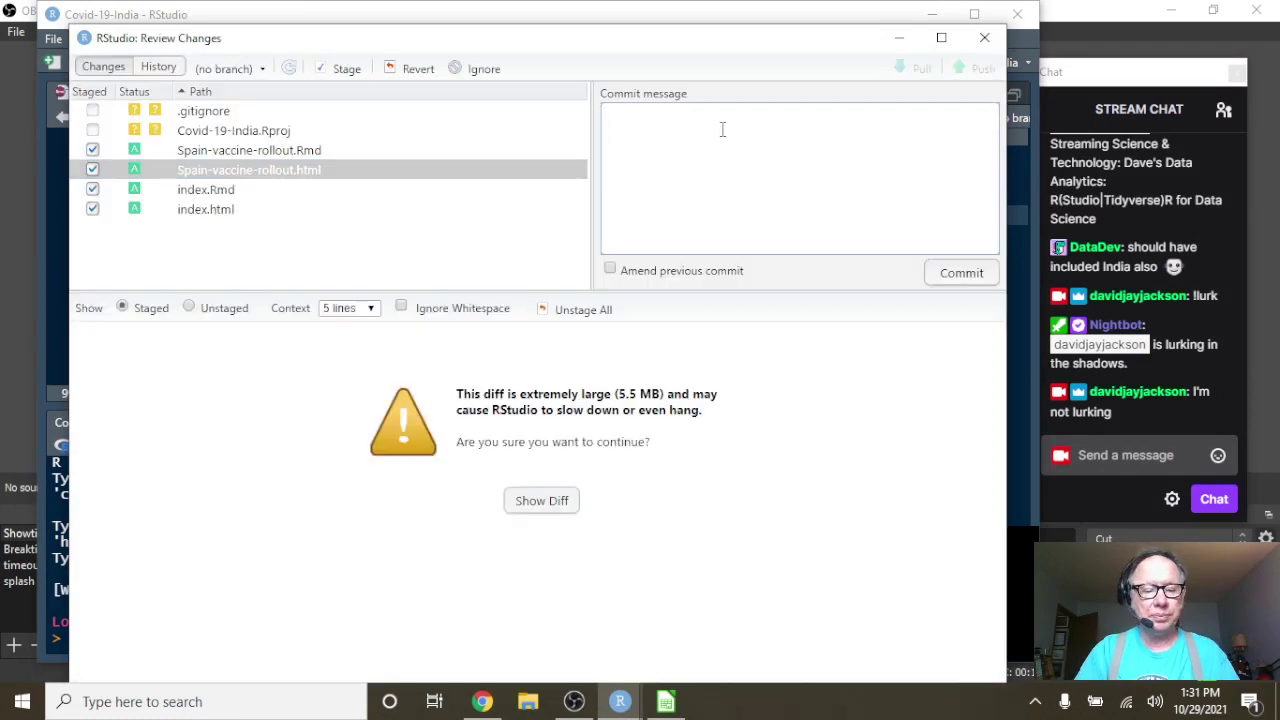
Commit the four India files as 'Created 2021-10-29', accepting the large-file warning
type("Updat")
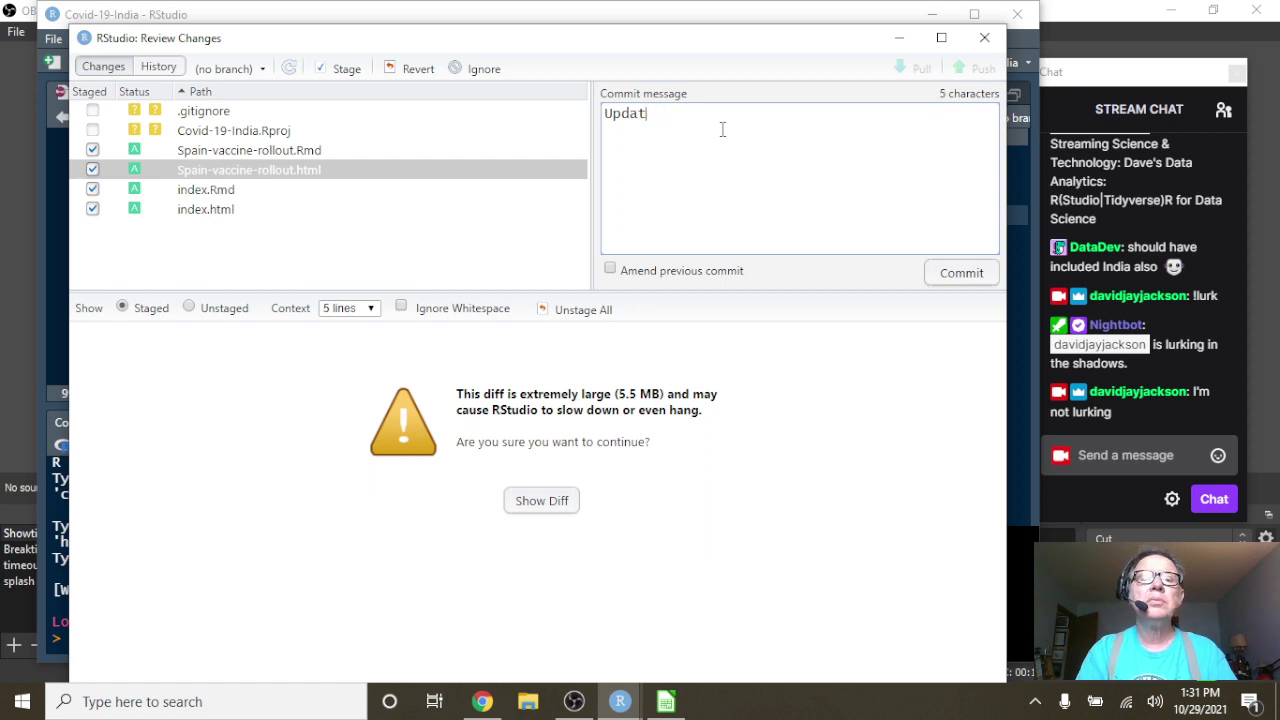
key("BackSpace")
type("Created 2021-10-29")
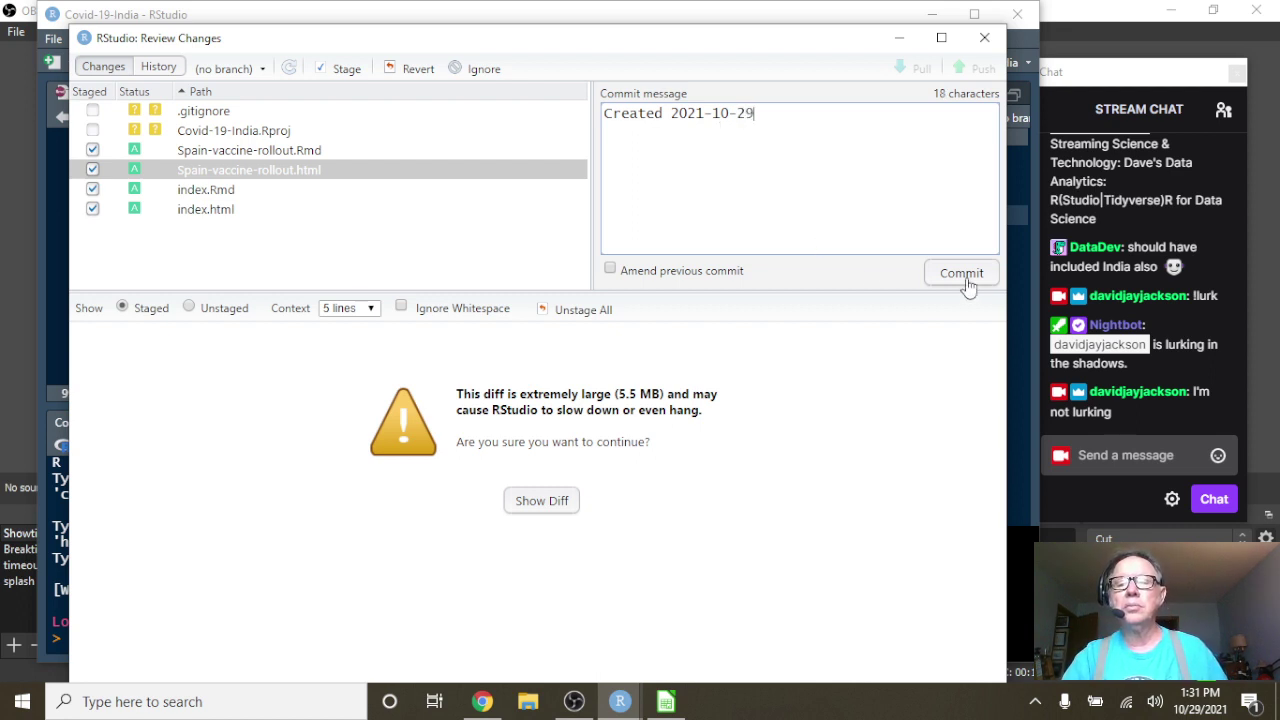
left_click(966, 283)
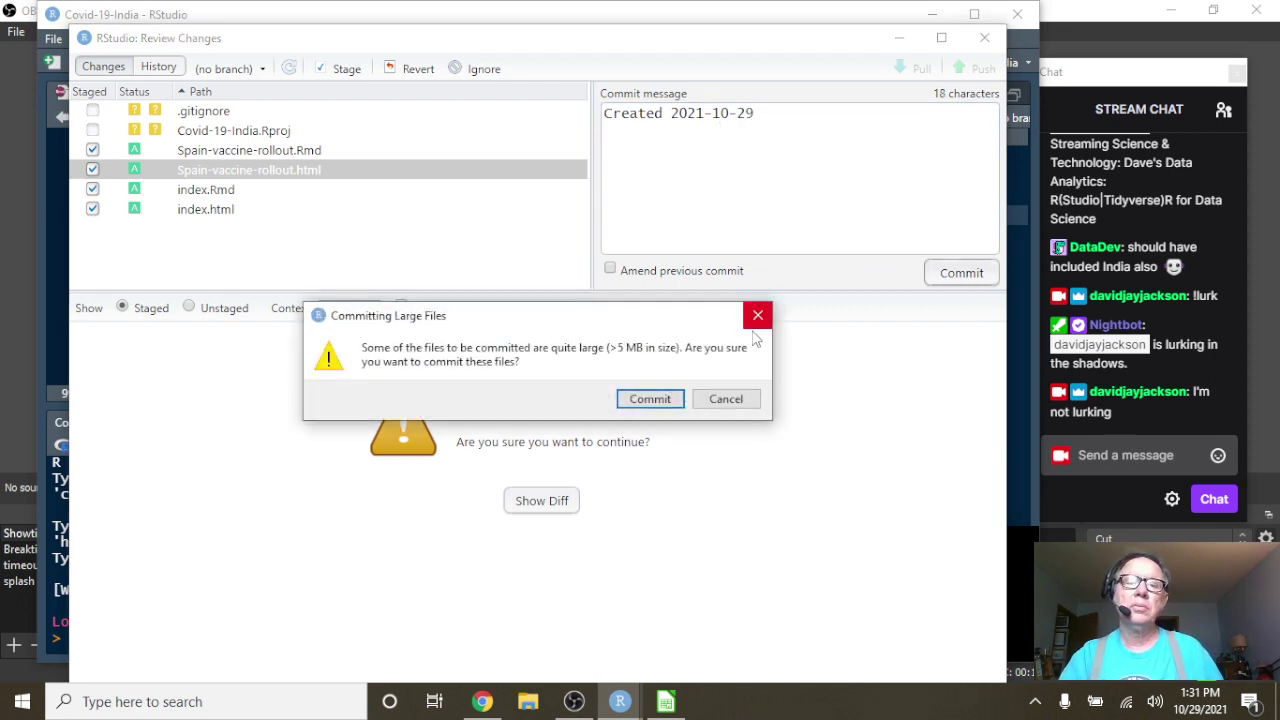
left_click(652, 401)
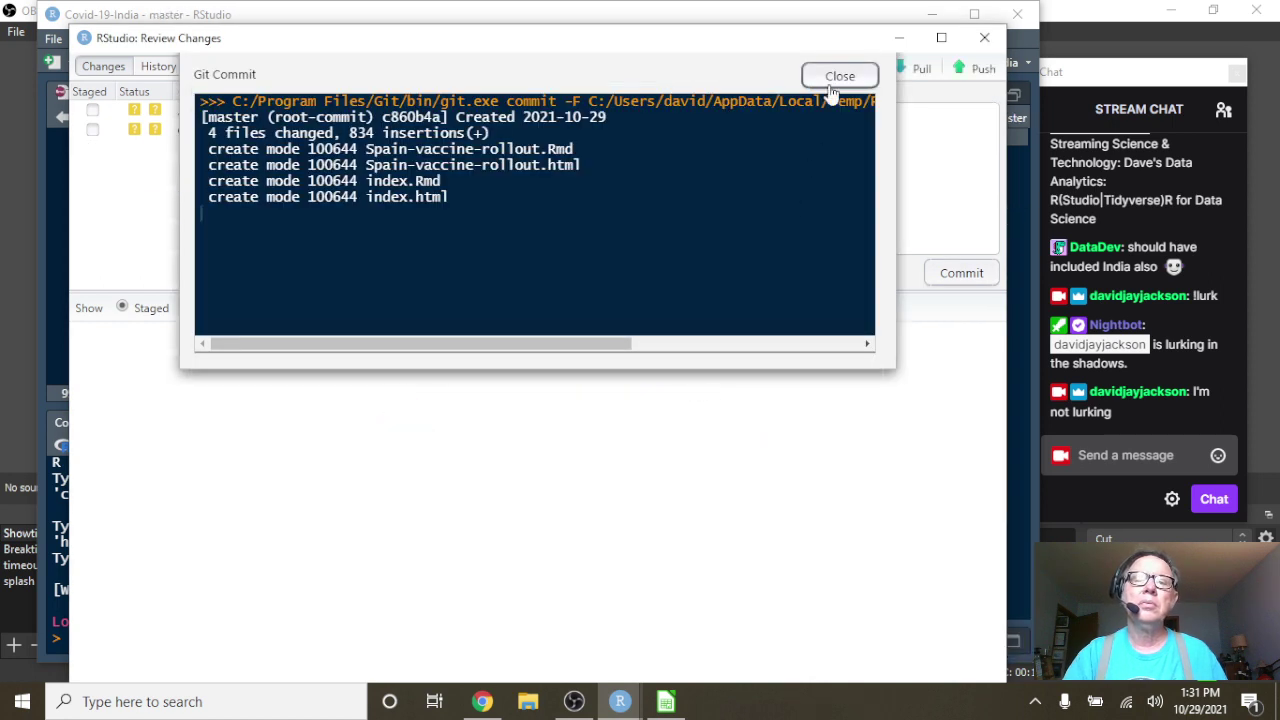
left_click(832, 80)
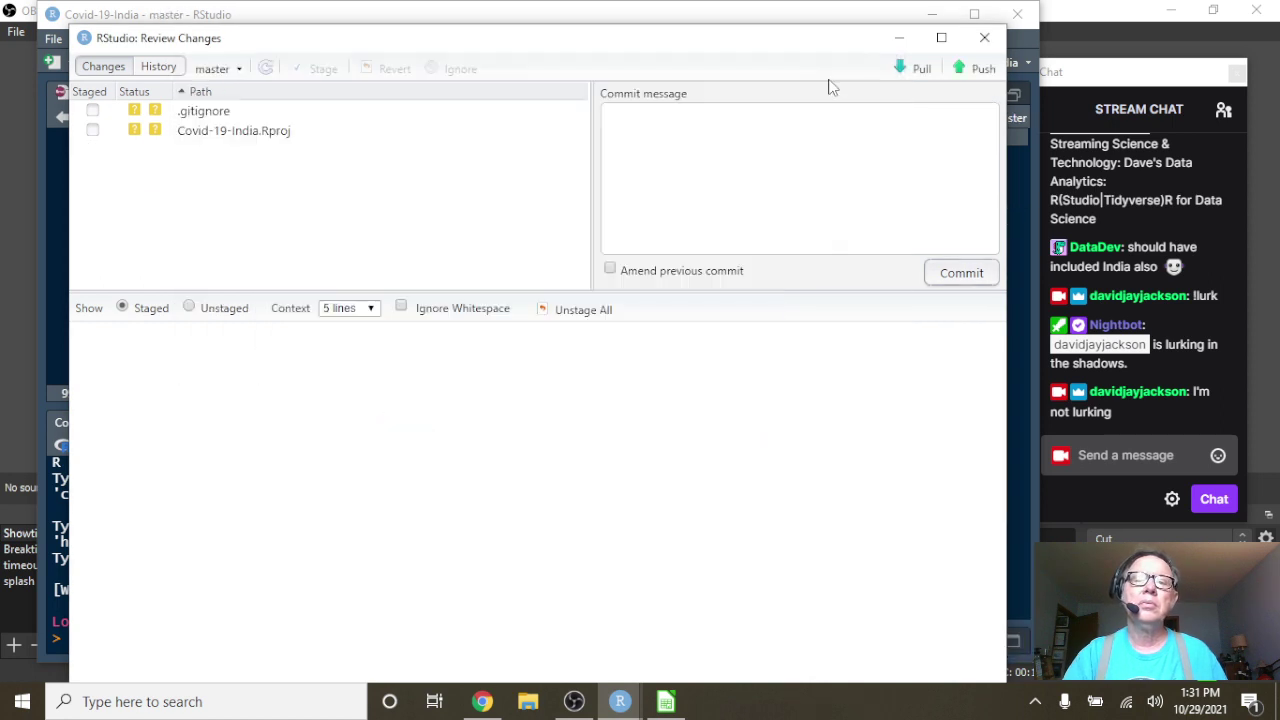
Push the 'Created 2021-10-29' commit to the new master branch on GitHub
left_click(967, 68)
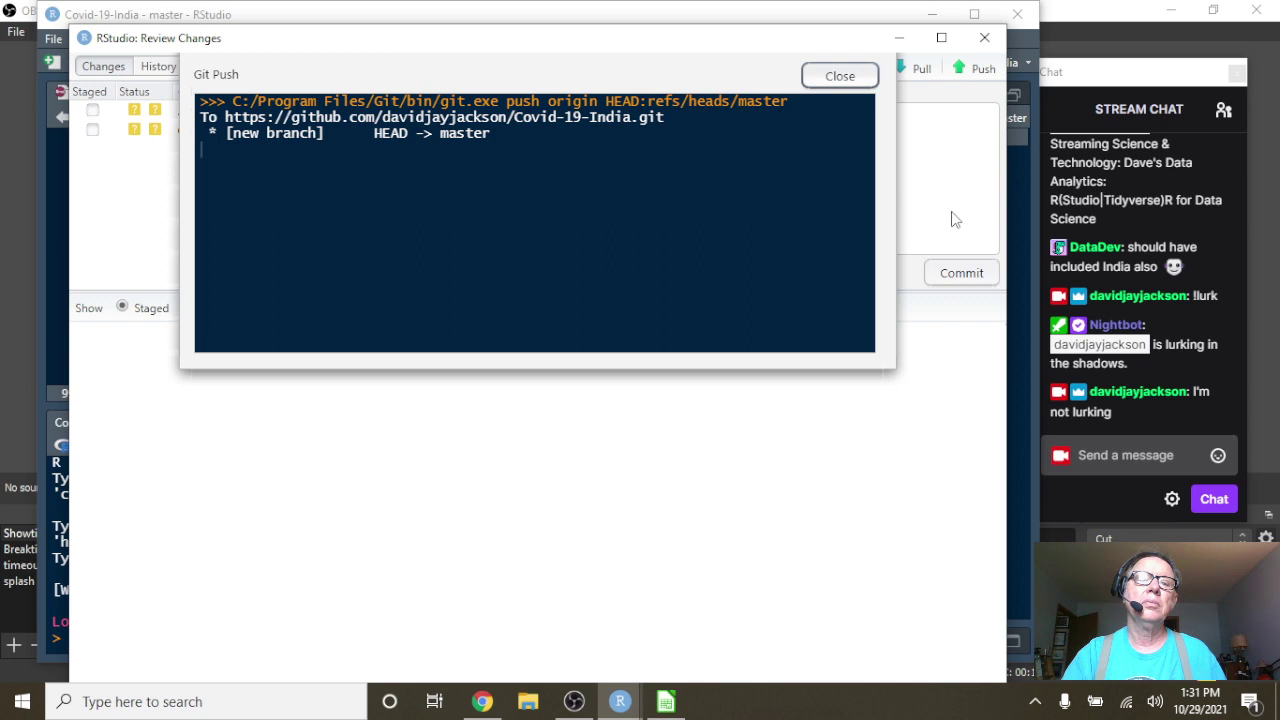
left_click(840, 77)
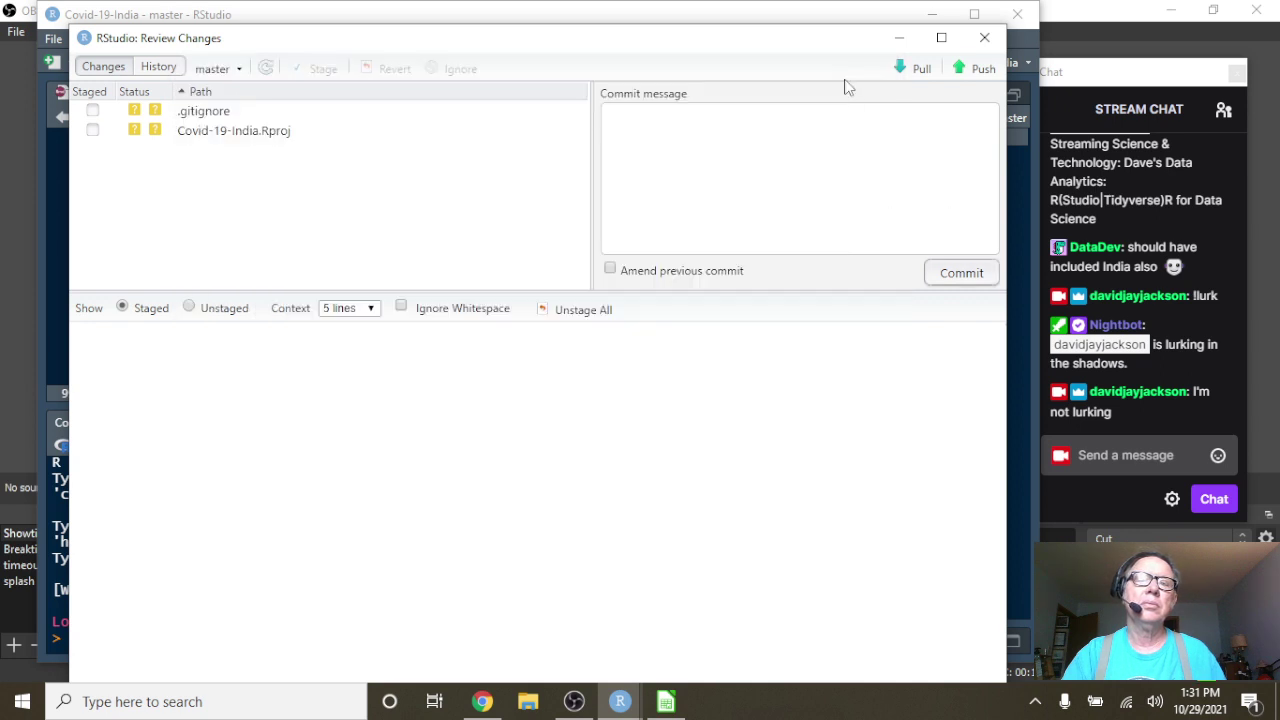
left_click(983, 70)
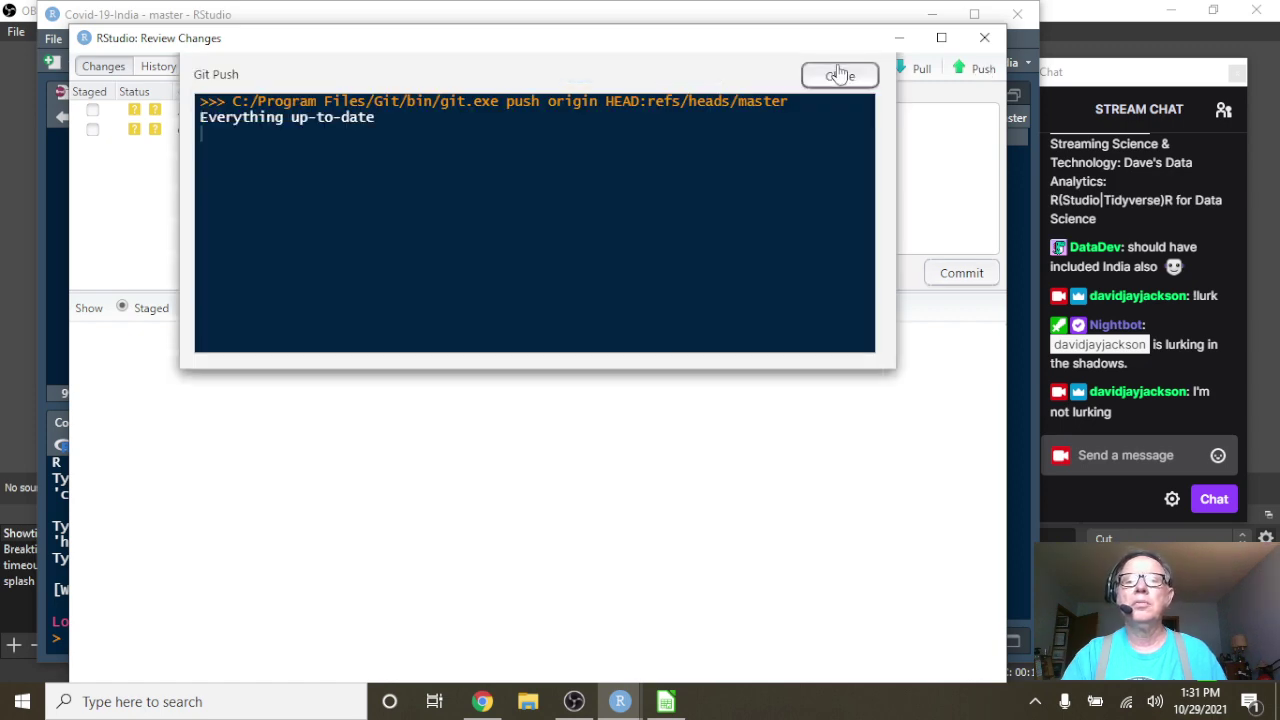
left_click(840, 75)
Return to the main window and browse the parent R folder in the Files pane
left_click(984, 38)
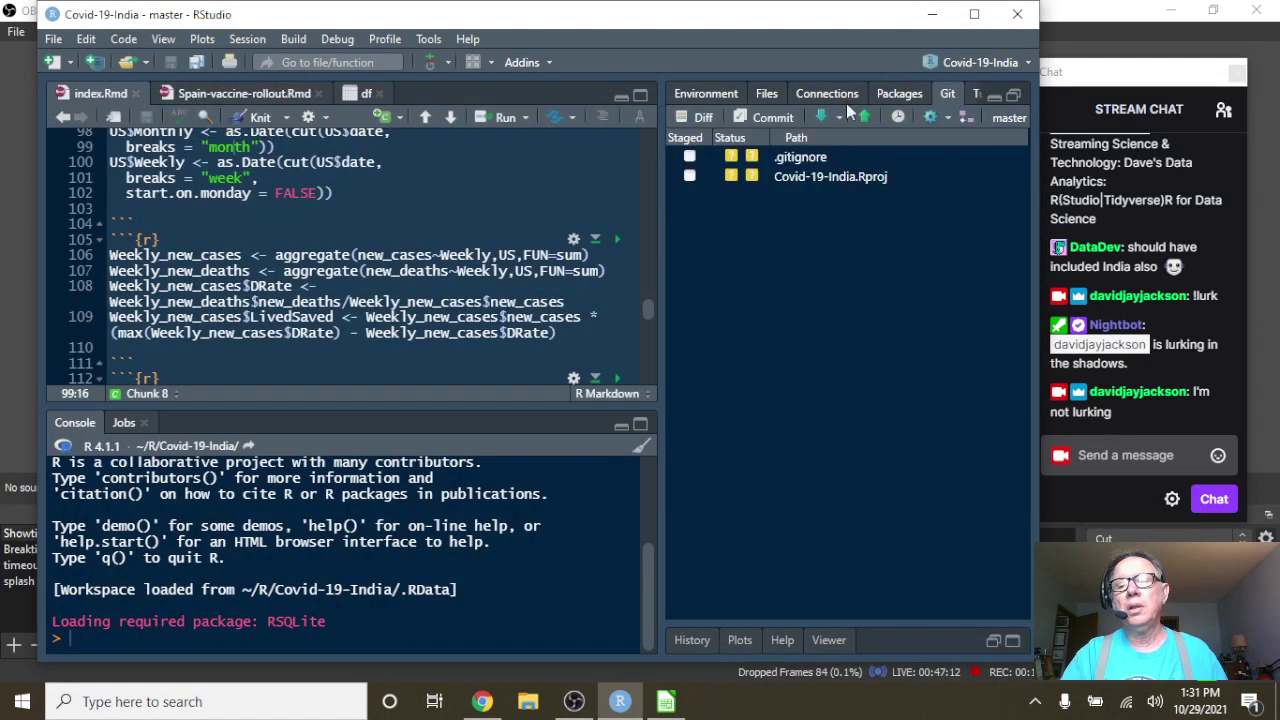
left_click(768, 93)
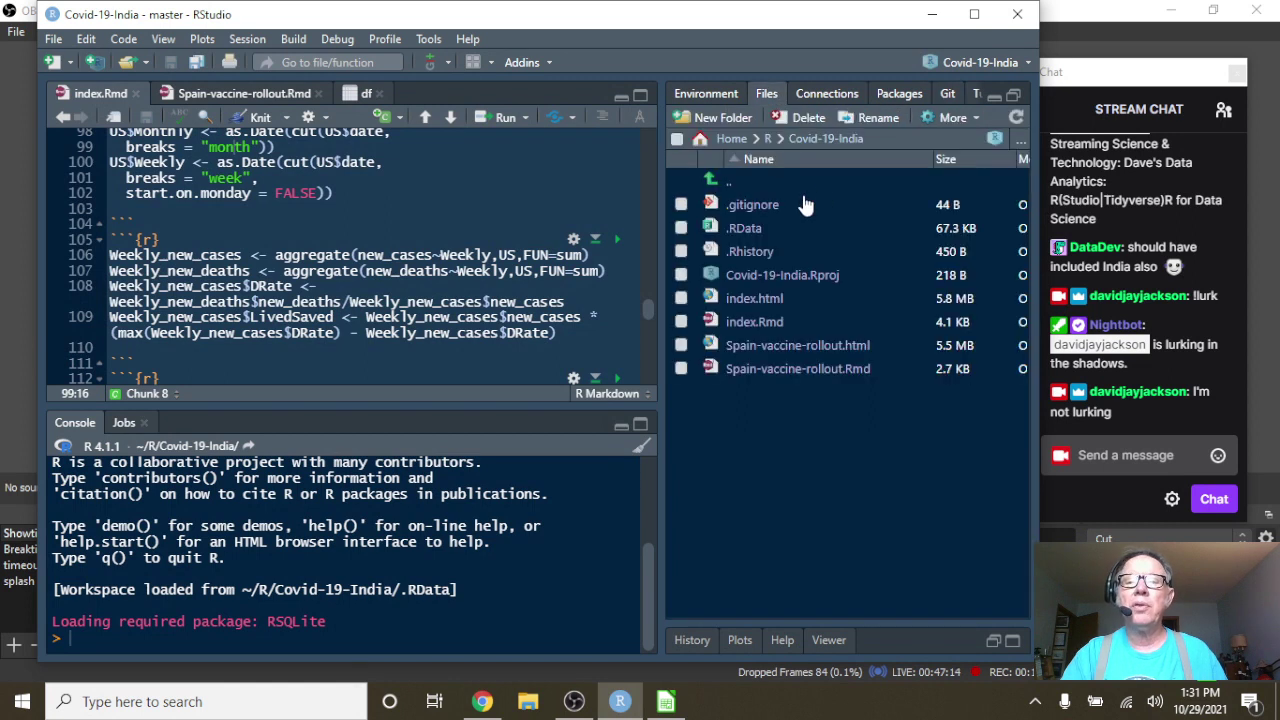
left_click(770, 139)
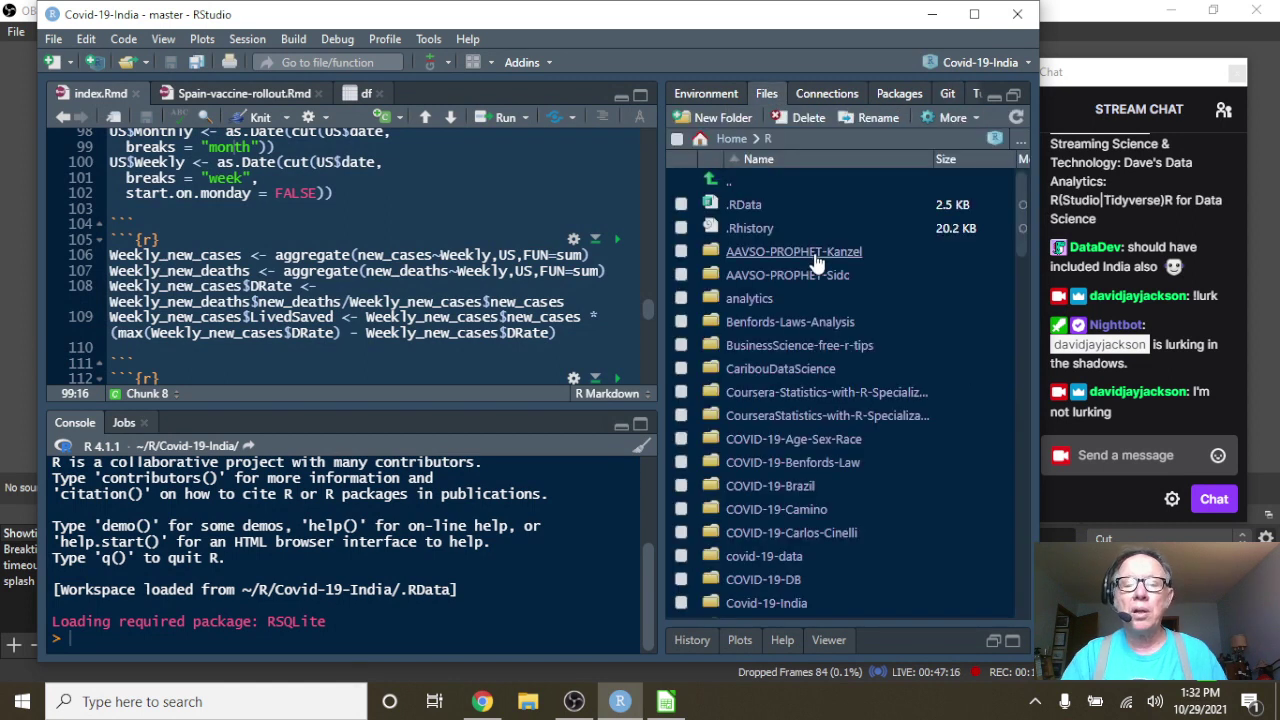